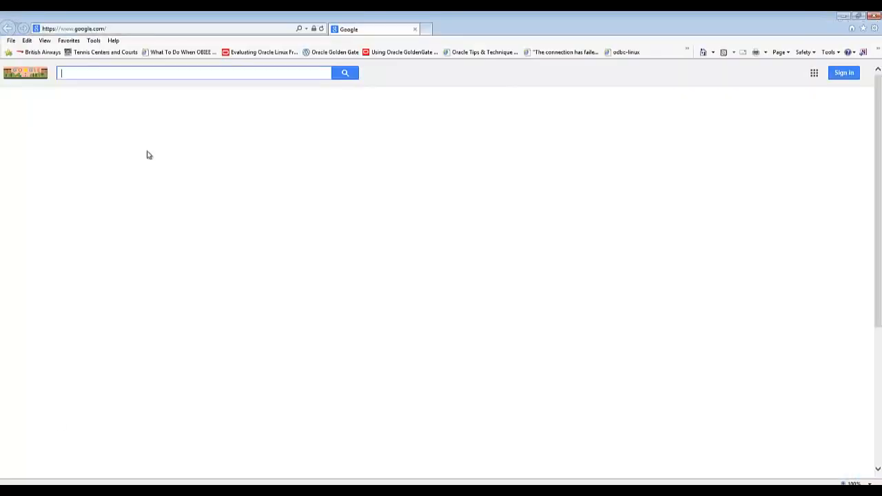
Search 'download obiee 11.1.1.7', open Oracle's BI 11.1.1.x Downloads page and accept the OTN license
{"action": "type", "text": "download obiee 11.1.1.7"}
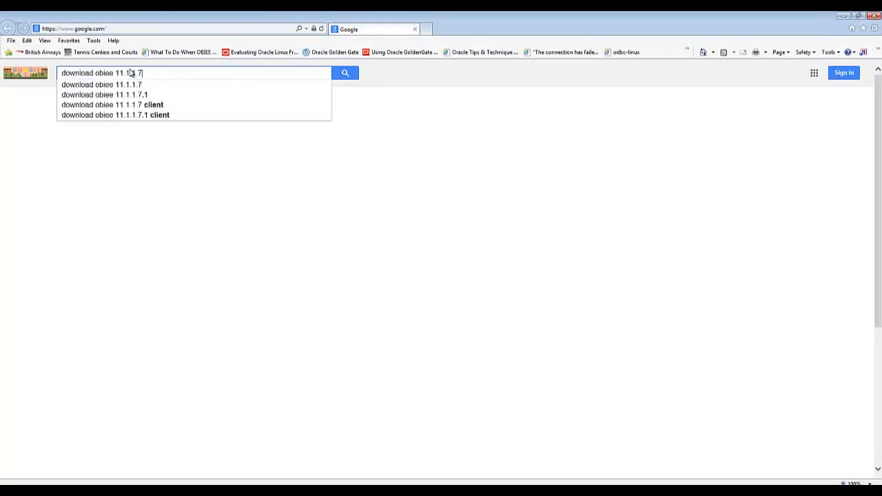
{"action": "key", "text": "Return"}
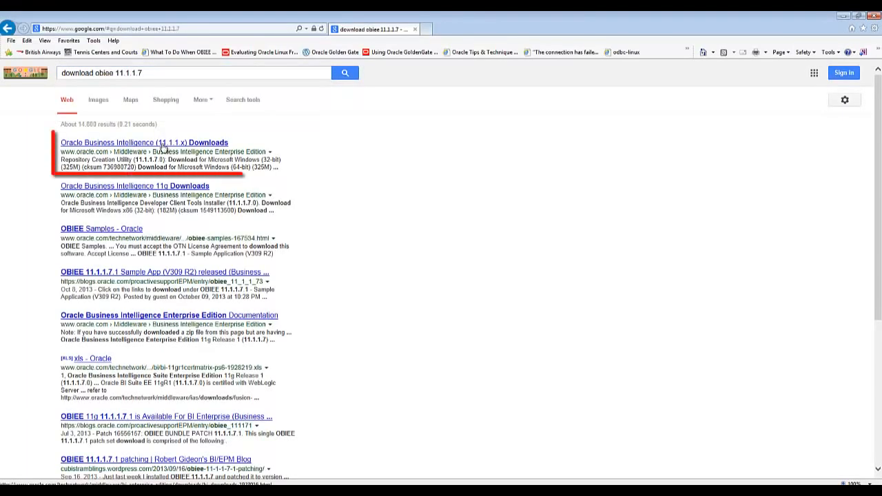
{"action": "left_click", "coordinate": [163, 146]}
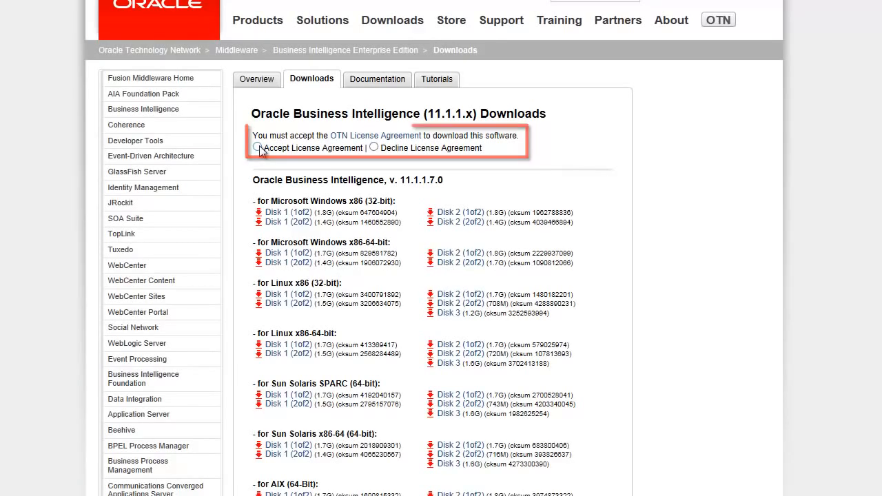
{"action": "left_click", "coordinate": [258, 148]}
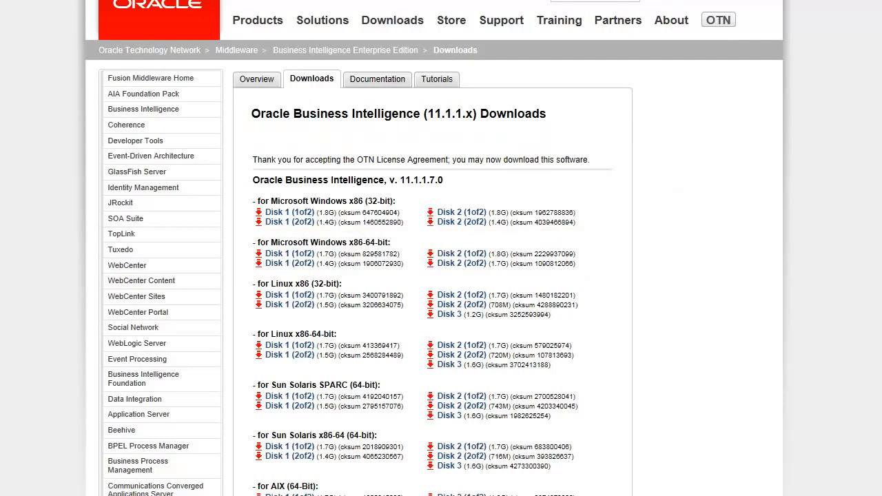
{"action": "scroll", "coordinate": [434, 275], "scroll_direction": "down", "scroll_amount": 6}
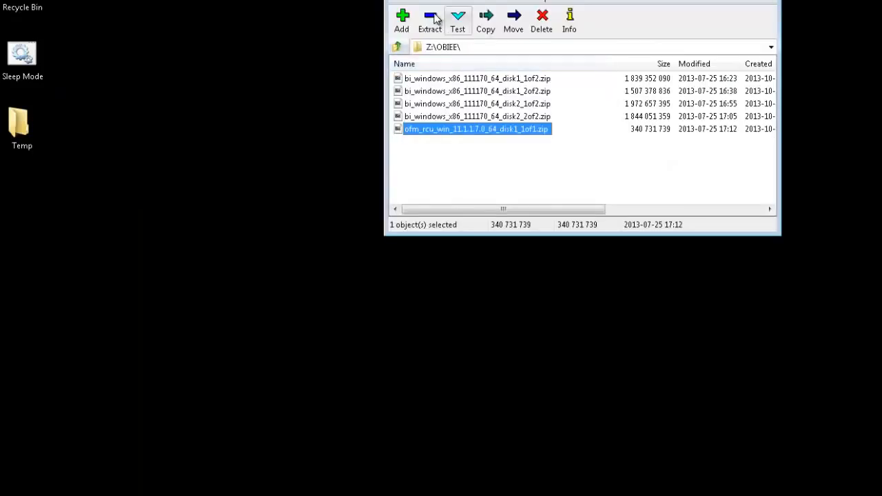
Extract the RCU zip archive into Z:\OBIEE\RCU
{"action": "left_click", "coordinate": [431, 26]}
{"action": "left_click_drag", "start_coordinate": [535, 199], "coordinate": [659, 198]}
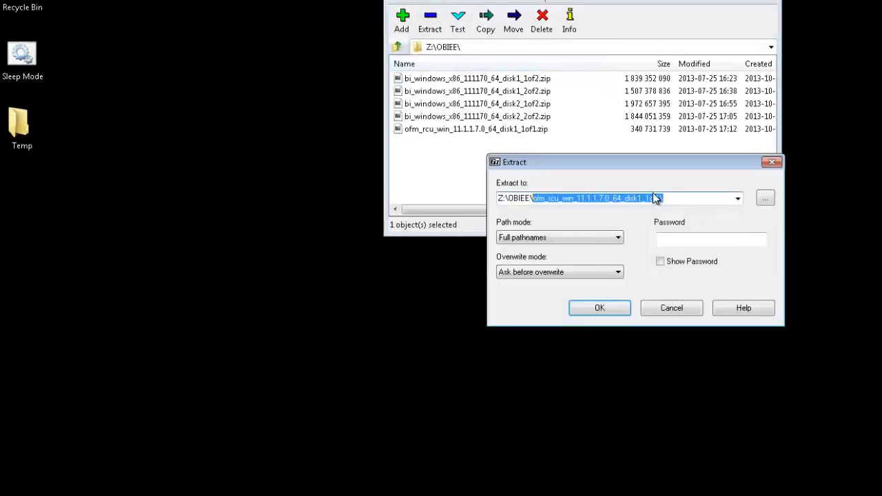
{"action": "type", "text": "RCU"}
{"action": "left_click", "coordinate": [616, 307]}
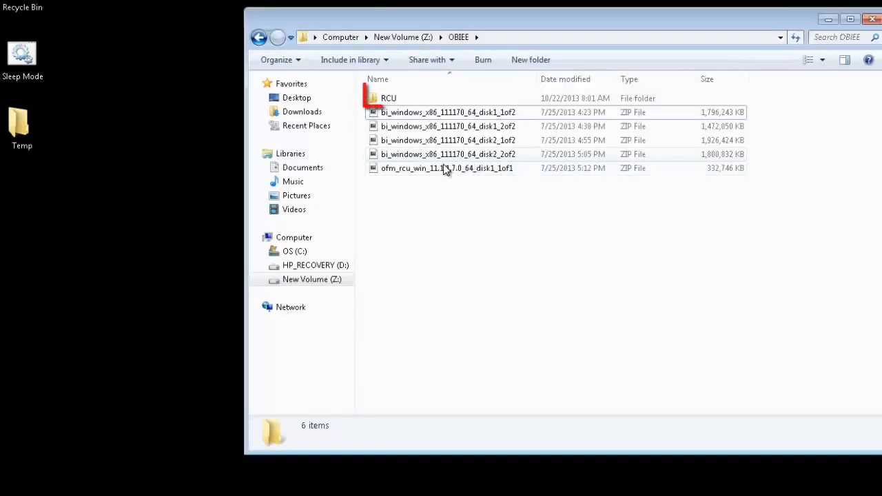
Go into RCU\rcuHome\BIN and run the rcu batch file as administrator
{"action": "double_click", "coordinate": [424, 102]}
{"action": "double_click", "coordinate": [428, 100]}
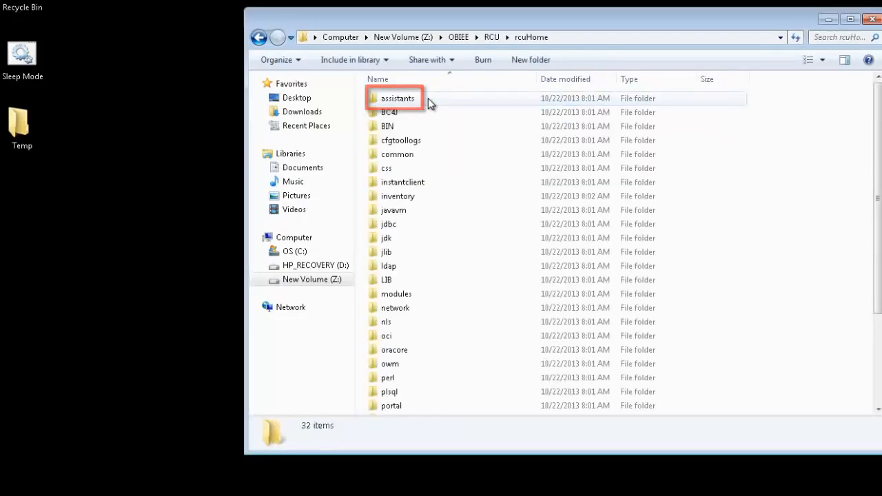
{"action": "double_click", "coordinate": [446, 126]}
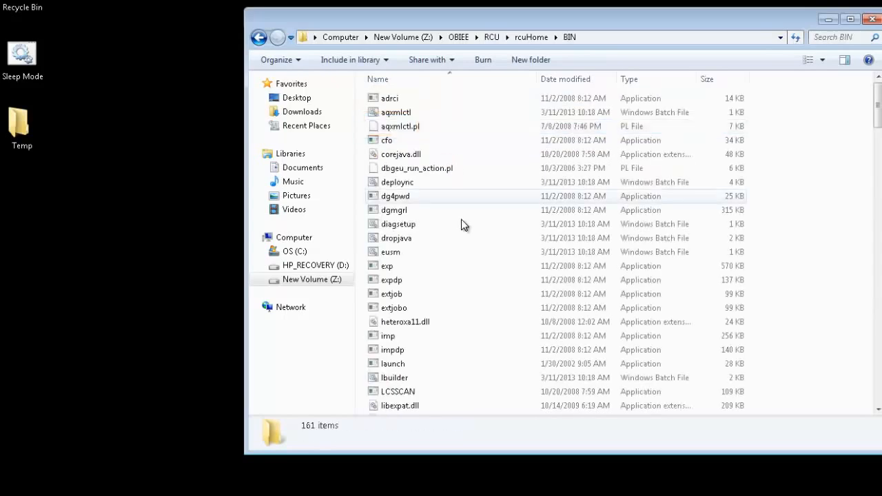
{"action": "scroll", "coordinate": [473, 248], "scroll_direction": "down", "scroll_amount": 1}
{"action": "left_click", "coordinate": [483, 198]}
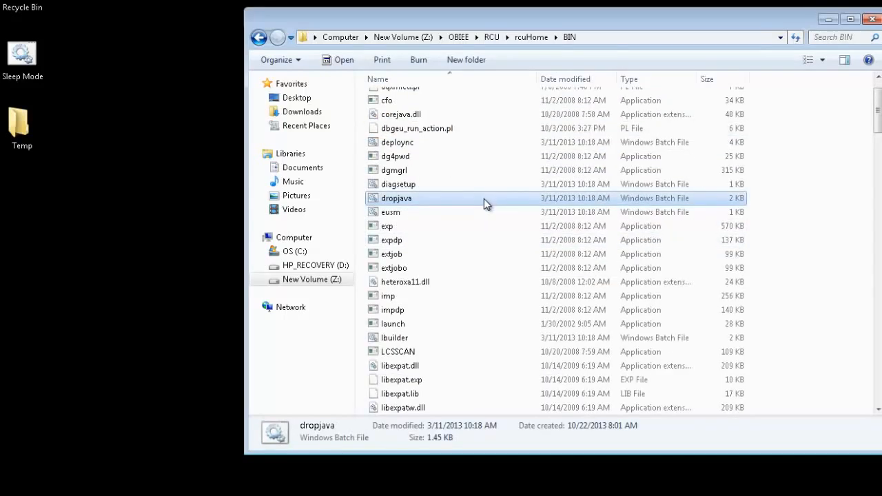
{"action": "type", "text": "rcu"}
{"action": "right_click", "coordinate": [422, 162]}
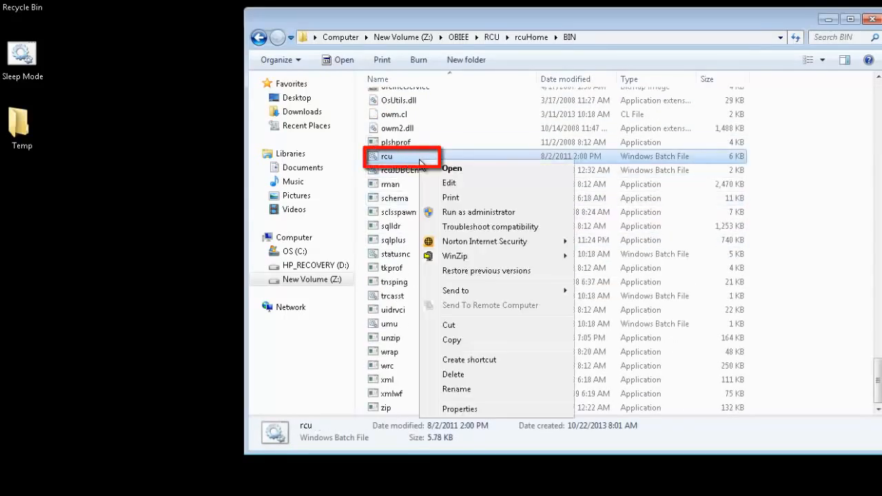
{"action": "left_click", "coordinate": [499, 214]}
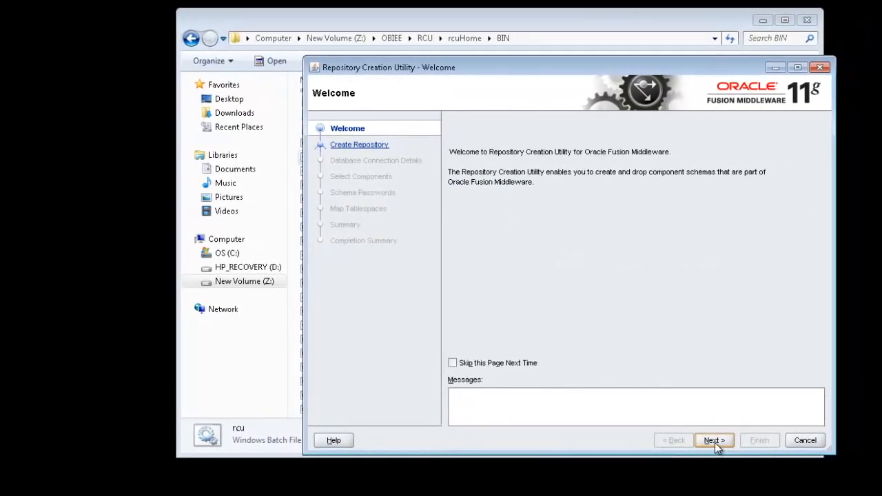
Pass the Welcome page and keep Create selected to reach Database Connection Details
{"action": "left_click", "coordinate": [714, 443]}
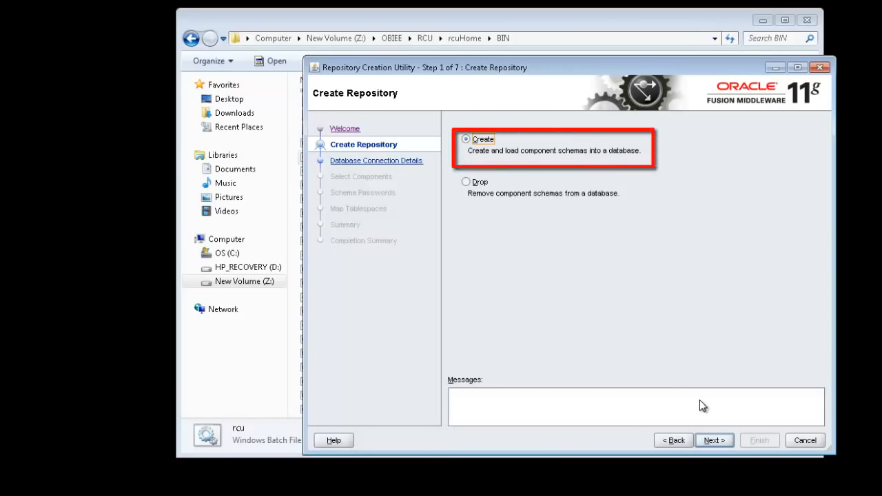
{"action": "left_click", "coordinate": [714, 440]}
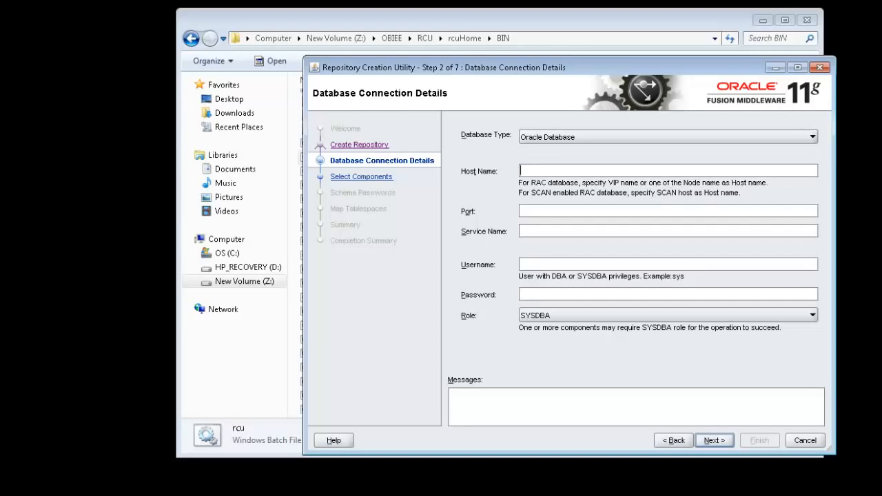
Enter host localhost, port 1521, service orcl, user sys with its password, and submit
{"action": "type", "text": "lo"}
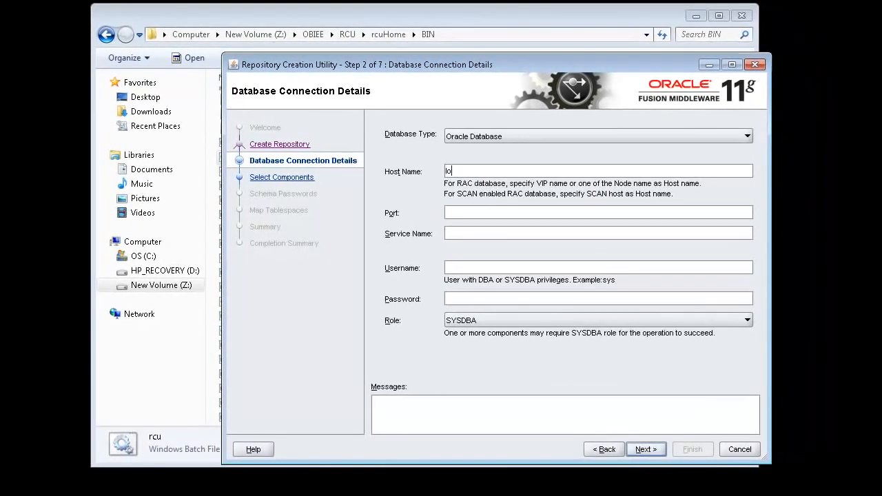
{"action": "type", "text": "calhost"}
{"action": "key", "text": "Tab"}
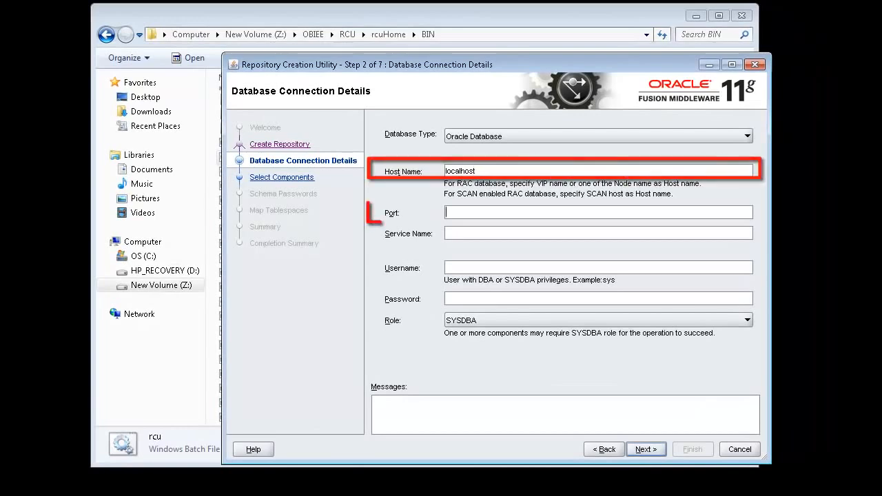
{"action": "type", "text": "1521"}
{"action": "key", "text": "Tab"}
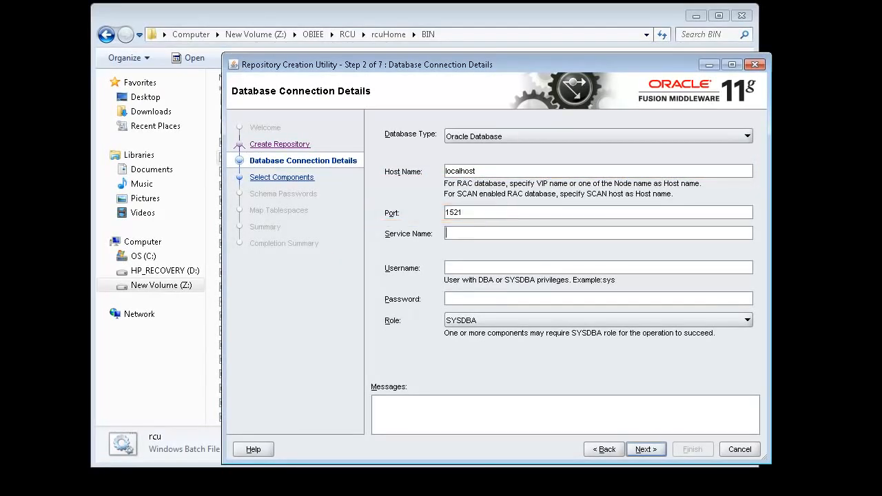
{"action": "type", "text": "orcl"}
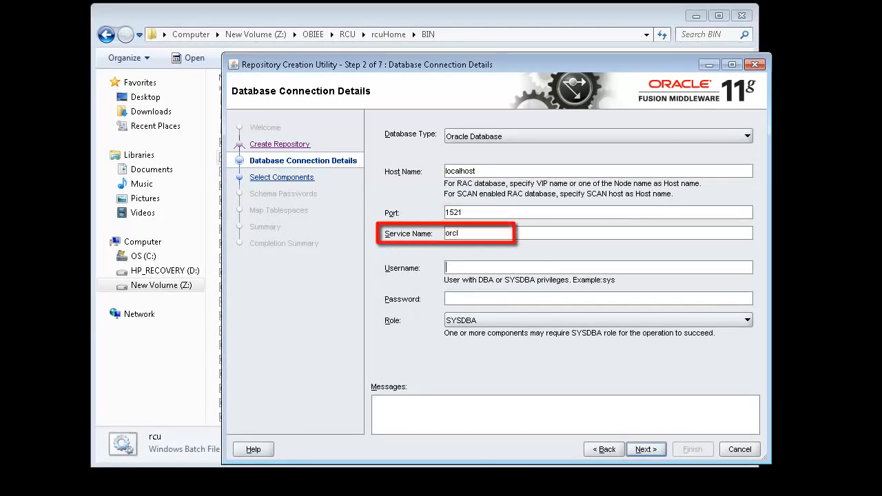
{"action": "key", "text": "Tab"}
{"action": "type", "text": "sys"}
{"action": "key", "text": "Tab"}
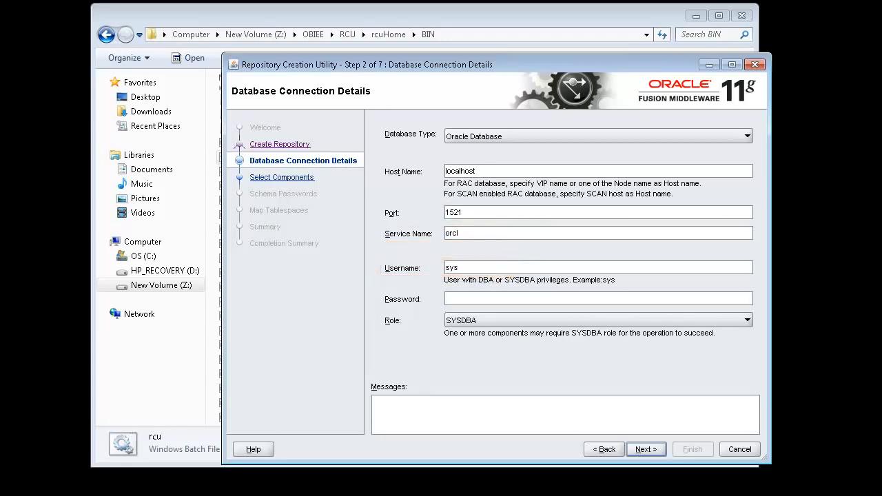
{"action": "type", "text": "•••••••••"}
{"action": "left_click", "coordinate": [657, 447]}
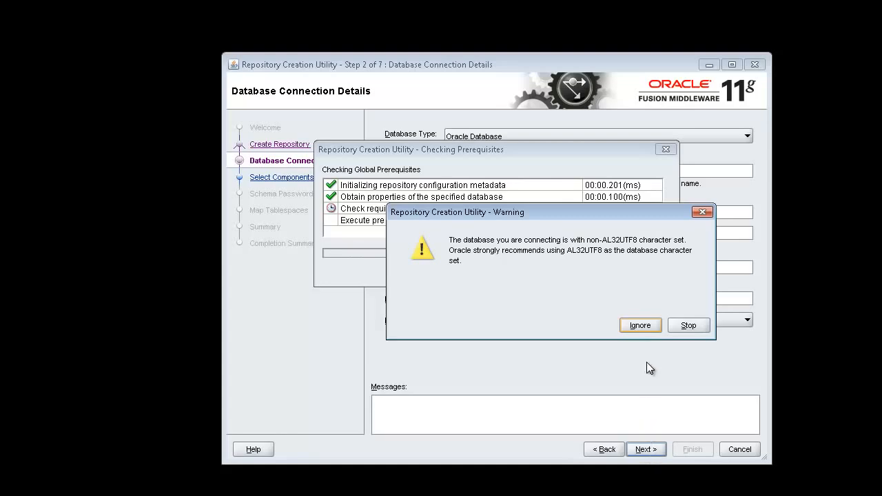
Ignore the character-set warning, select Oracle Business Intelligence with prefix DEV and pass prerequisite checks
{"action": "left_click", "coordinate": [637, 329]}
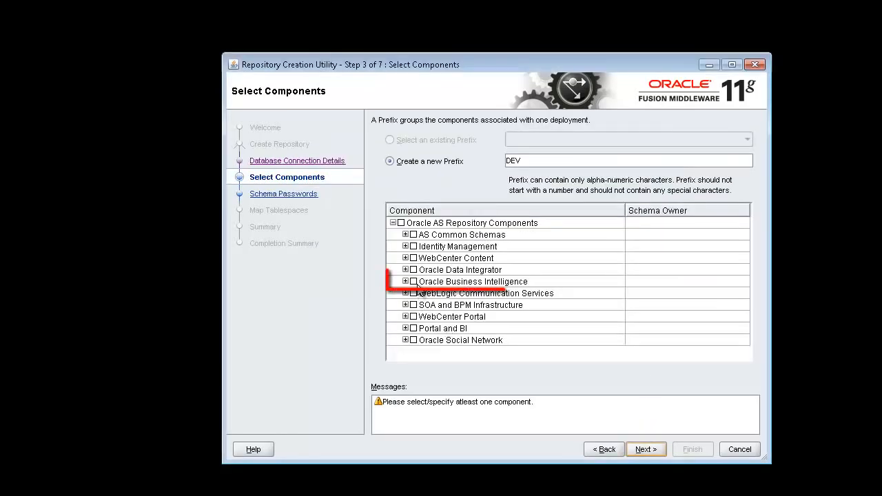
{"action": "left_click", "coordinate": [414, 282]}
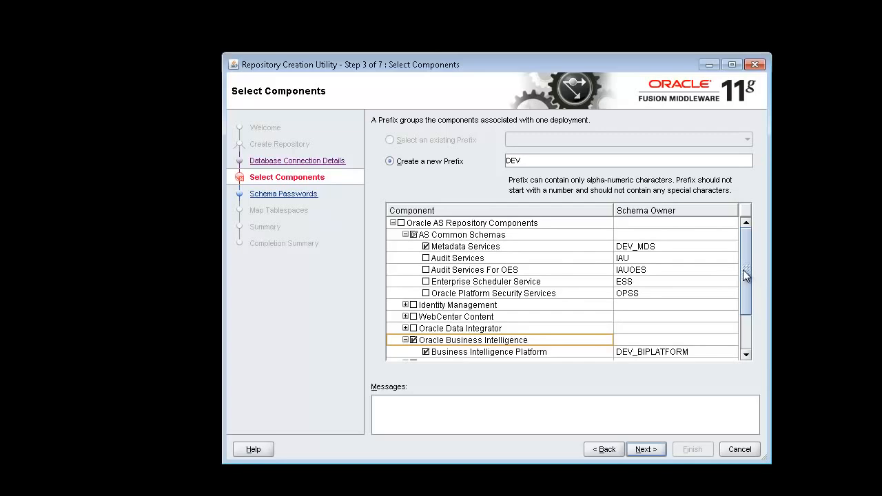
{"action": "left_click", "coordinate": [563, 161]}
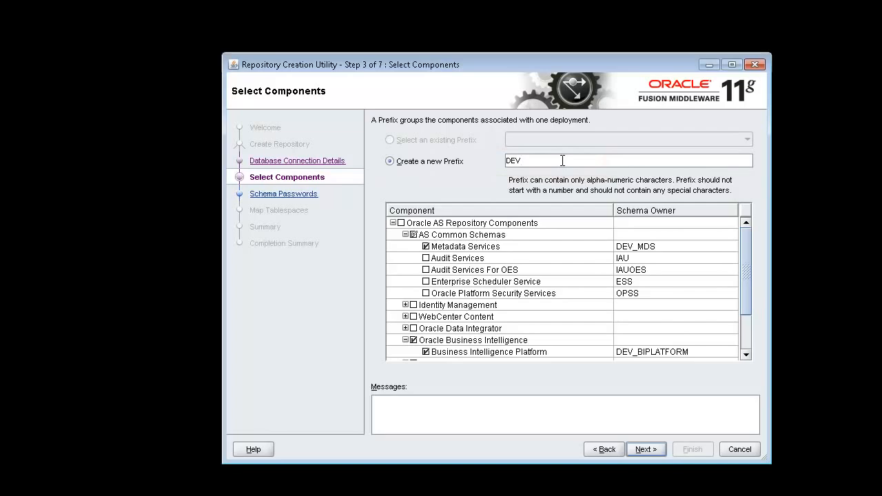
{"action": "left_click", "coordinate": [650, 449]}
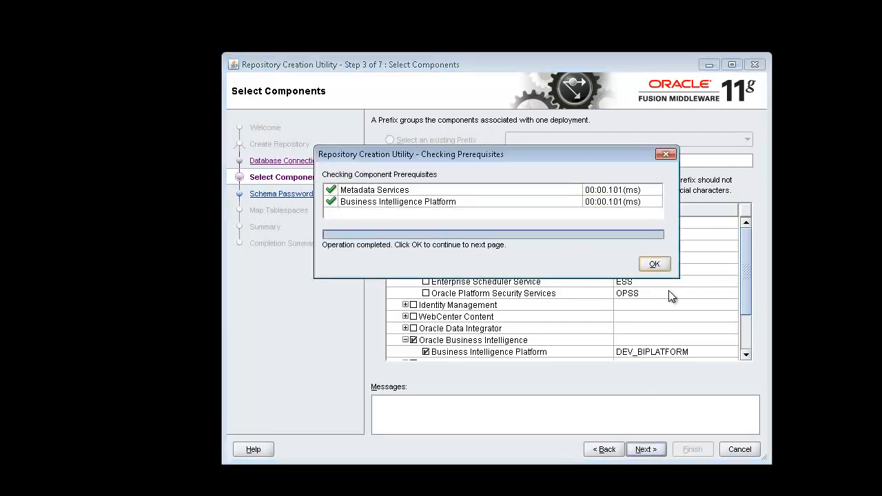
{"action": "left_click", "coordinate": [655, 263]}
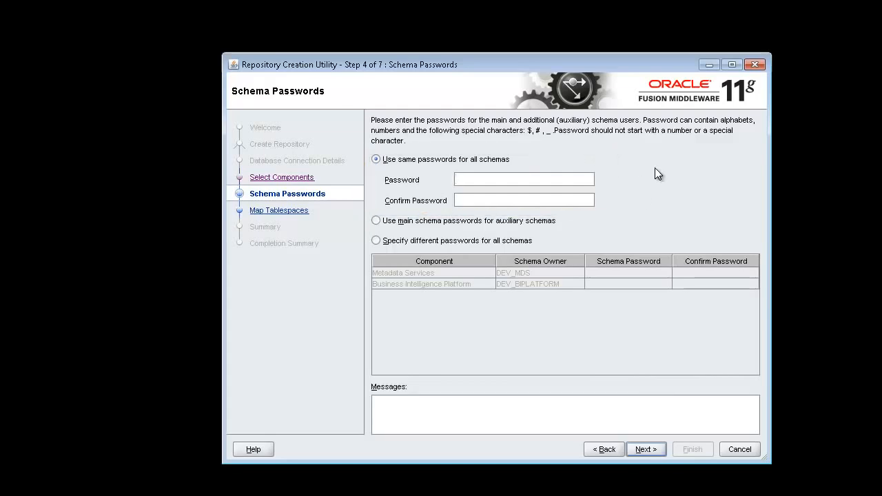
Enter the schema password, accept the default tablespace mapping and create the missing tablespaces
{"action": "type", "text": "•••••••••"}
{"action": "key", "text": "Tab"}
{"action": "type", "text": "•••••••••"}
{"action": "left_click", "coordinate": [657, 448]}
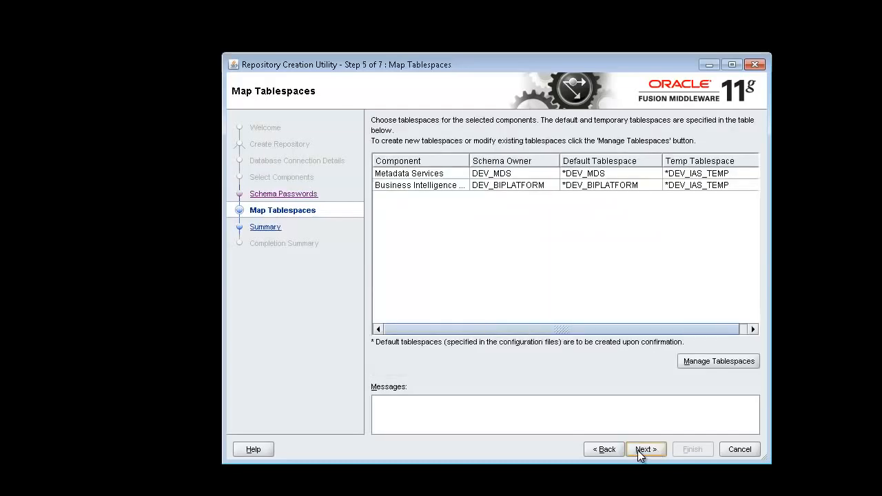
{"action": "left_click", "coordinate": [639, 448]}
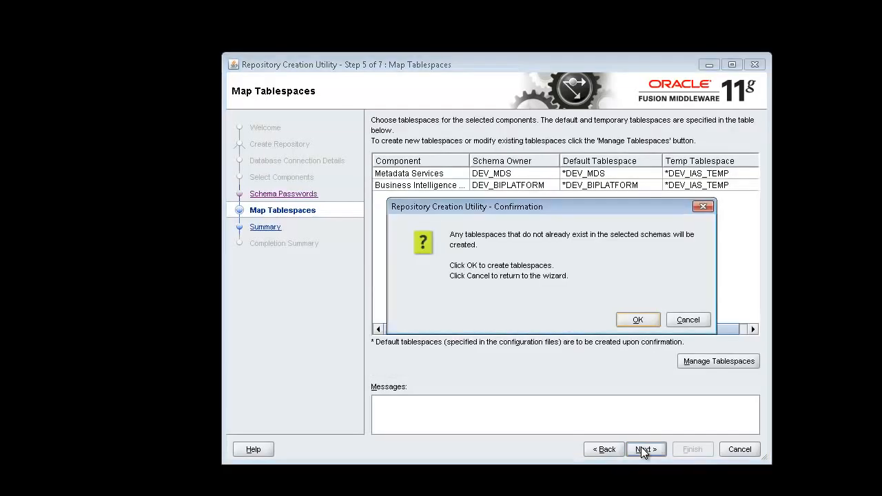
{"action": "left_click", "coordinate": [639, 320]}
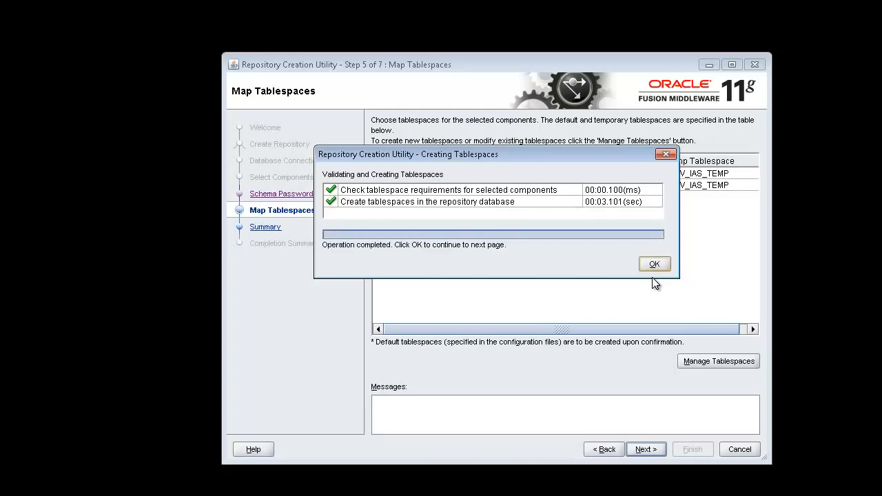
{"action": "left_click", "coordinate": [655, 262]}
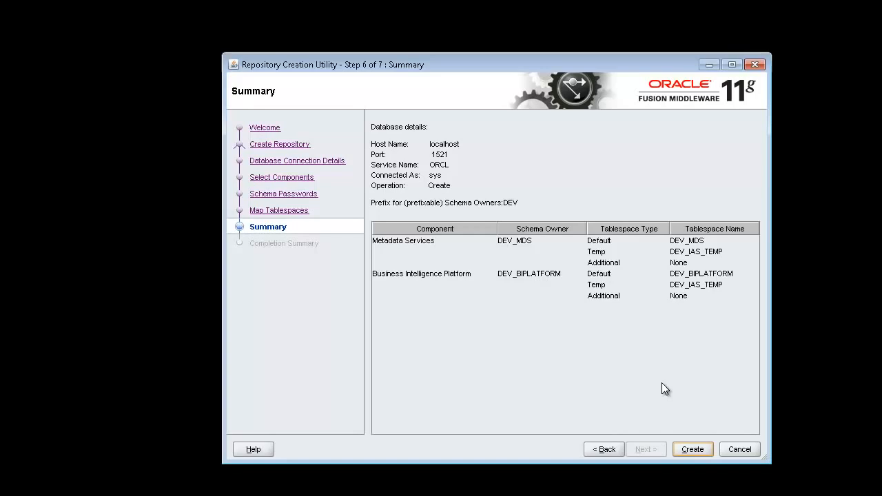
Run schema creation from the Summary page and close the utility after the Success summary
{"action": "left_click", "coordinate": [701, 450]}
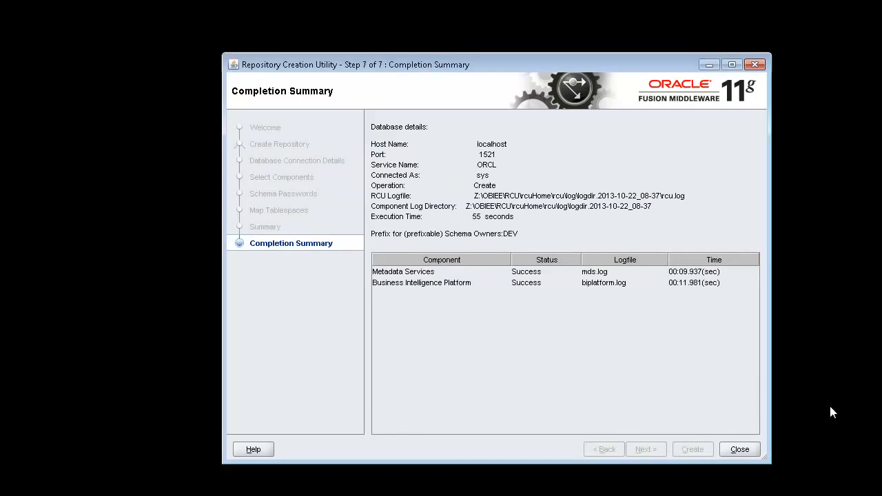
{"action": "left_click", "coordinate": [740, 449]}
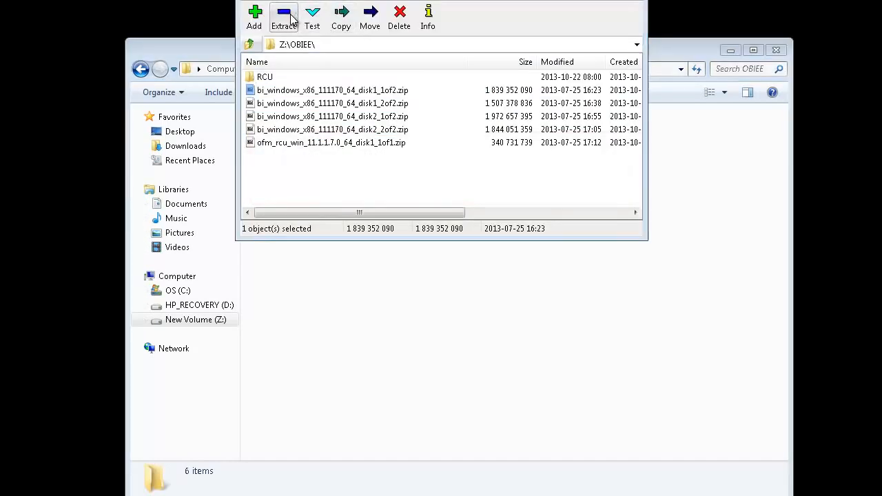
Extract the two disk1 installer archives into Z:\OBIEE\OBI_INSTALLER
{"action": "left_click", "coordinate": [292, 20]}
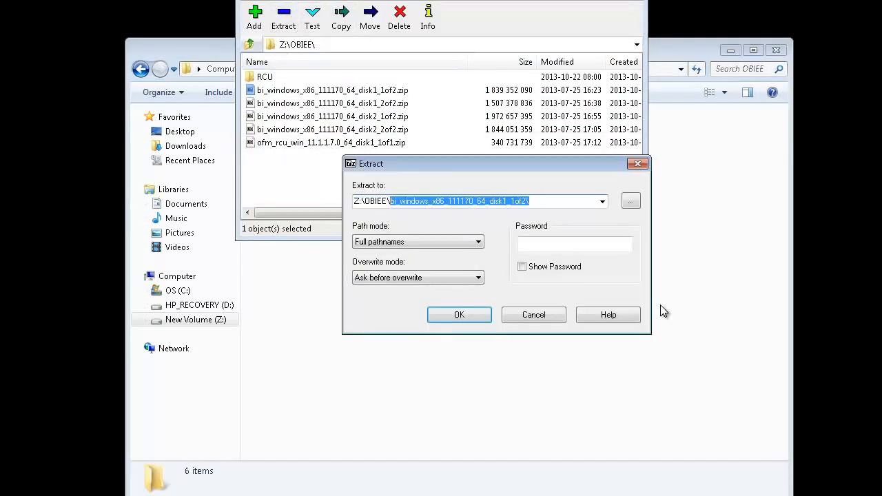
{"action": "type", "text": "OBI_INSTALLER"}
{"action": "key", "text": "Return"}
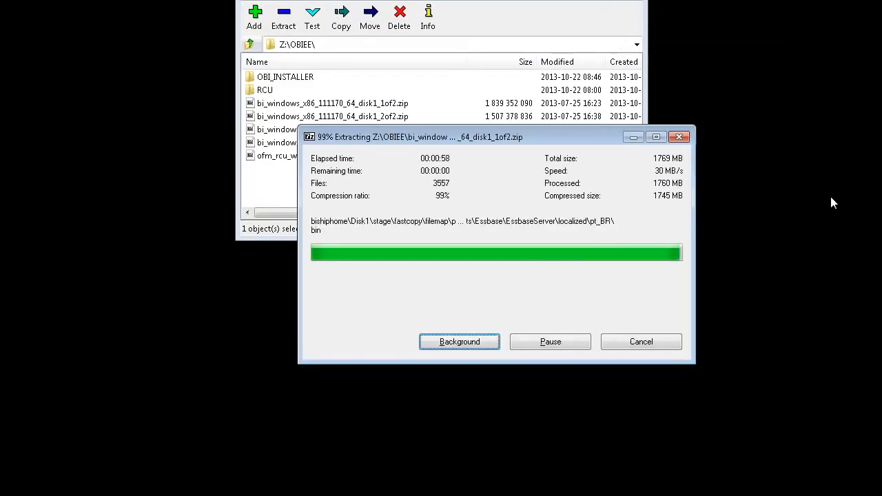
{"action": "left_click", "coordinate": [400, 116]}
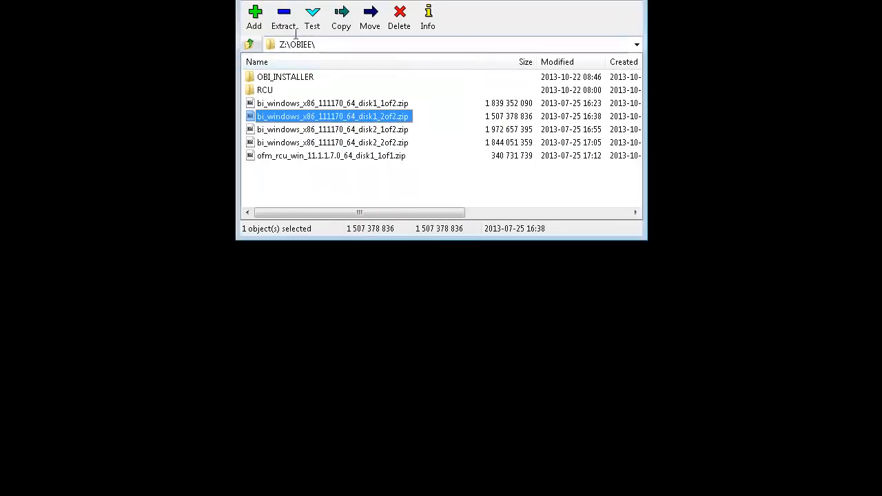
{"action": "left_click", "coordinate": [283, 16]}
{"action": "left_click", "coordinate": [550, 202]}
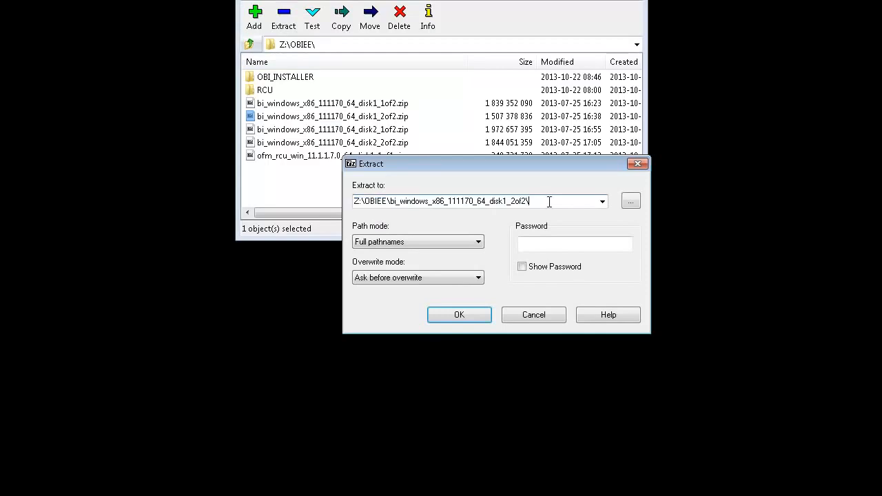
{"action": "scroll", "coordinate": [544, 204], "scroll_direction": "down", "scroll_amount": 1}
{"action": "left_click", "coordinate": [528, 203]}
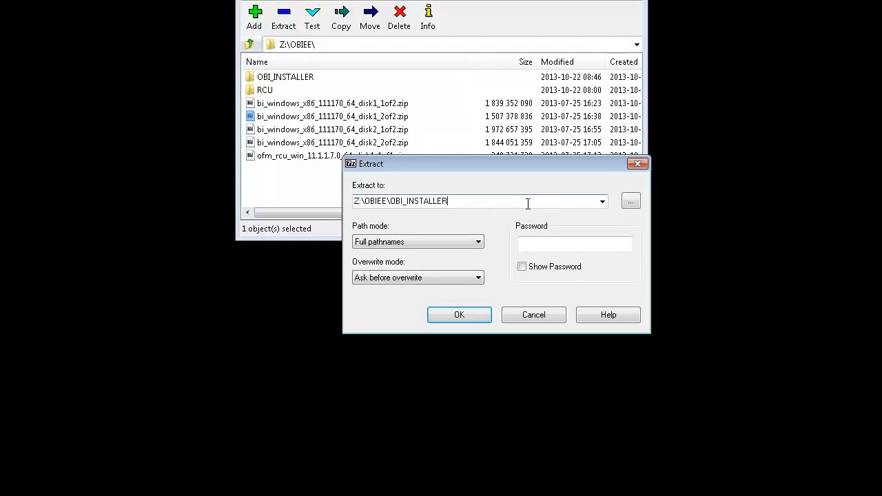
{"action": "left_click", "coordinate": [464, 317]}
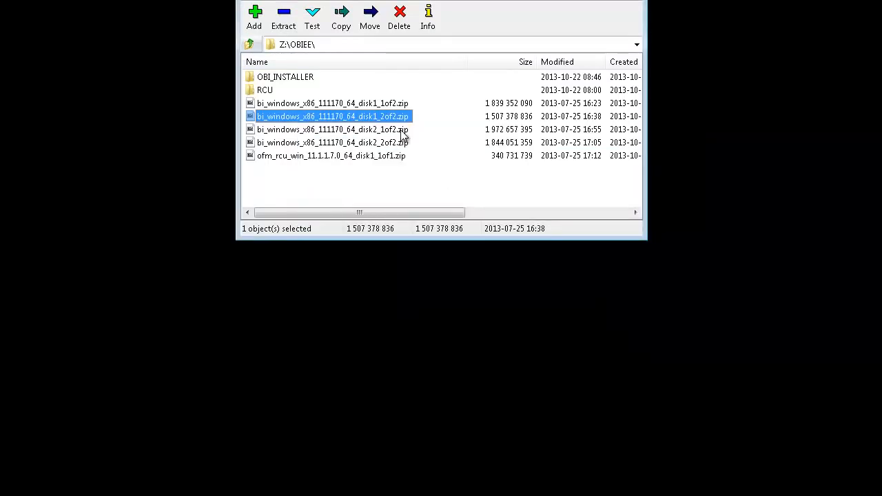
Extract the disk2_1of2 and disk2_2of2 archives into OBI_INSTALLER as well
{"action": "left_click", "coordinate": [406, 136]}
{"action": "left_click", "coordinate": [283, 17]}
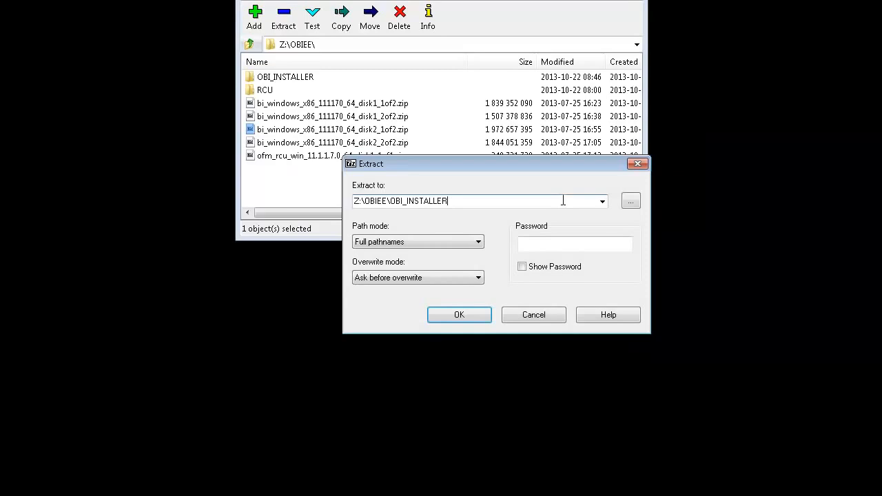
{"action": "left_click", "coordinate": [468, 314]}
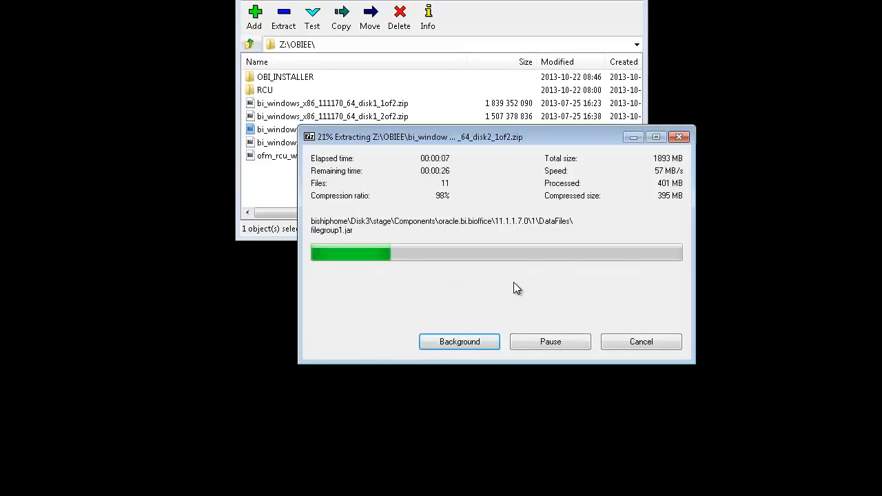
{"action": "left_click", "coordinate": [284, 143]}
{"action": "left_click", "coordinate": [481, 314]}
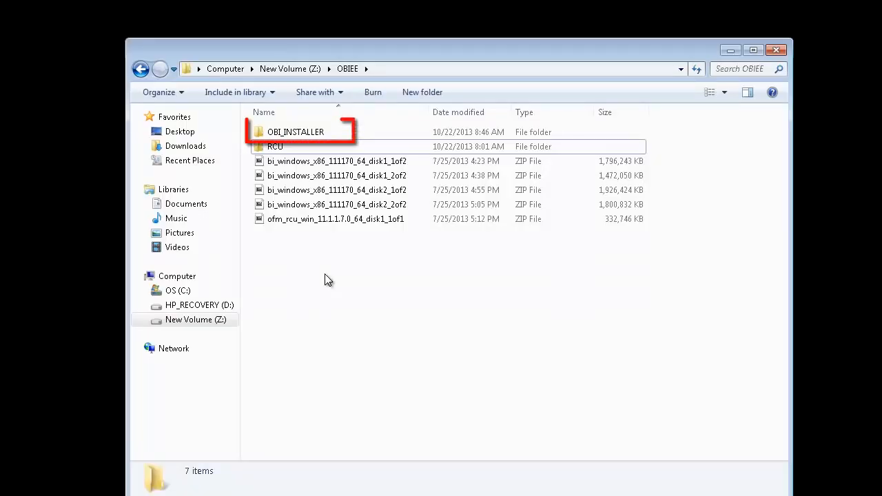
Run setup from OBI_INSTALLER\bishiphome\Disk1 as administrator, then close the Explorer window
{"action": "double_click", "coordinate": [345, 136]}
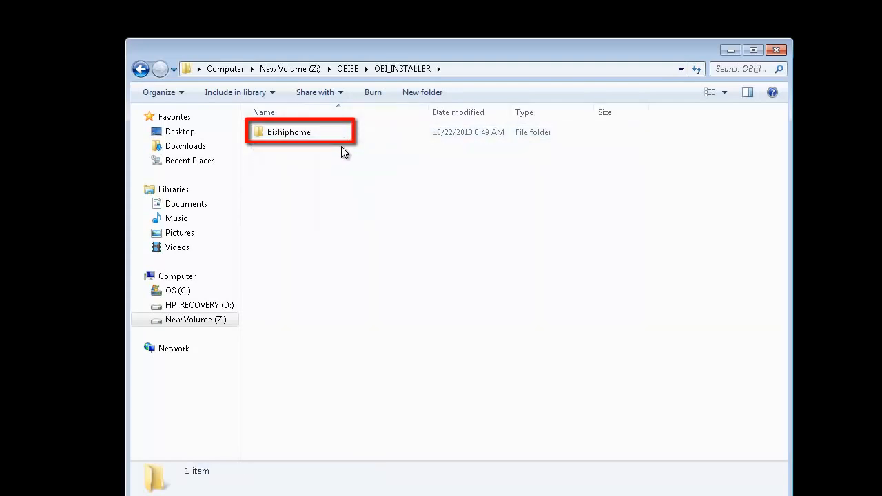
{"action": "double_click", "coordinate": [349, 137]}
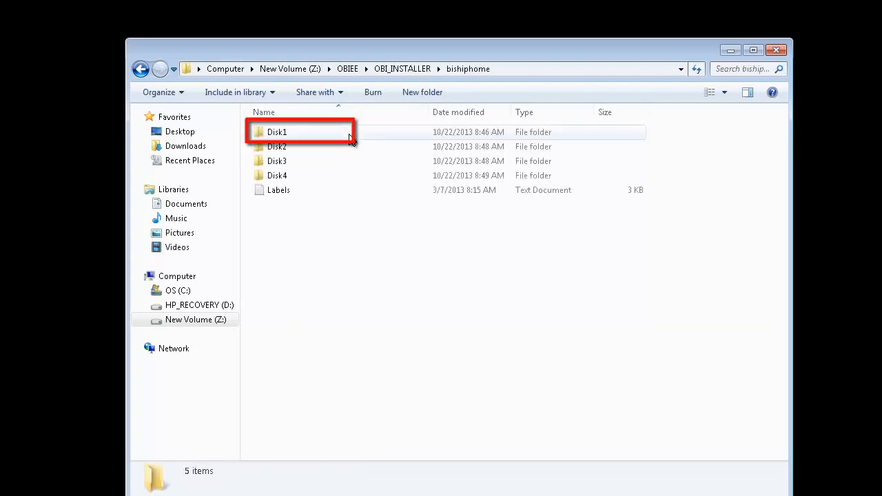
{"action": "double_click", "coordinate": [349, 137]}
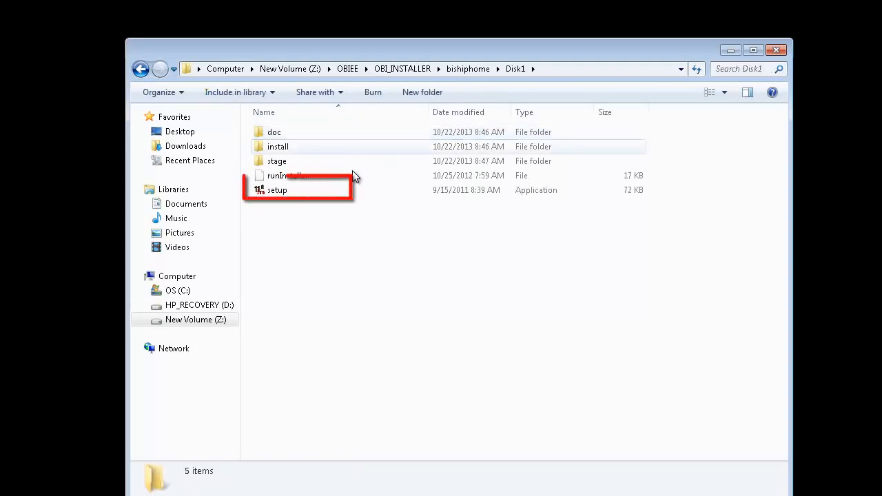
{"action": "left_click", "coordinate": [321, 193]}
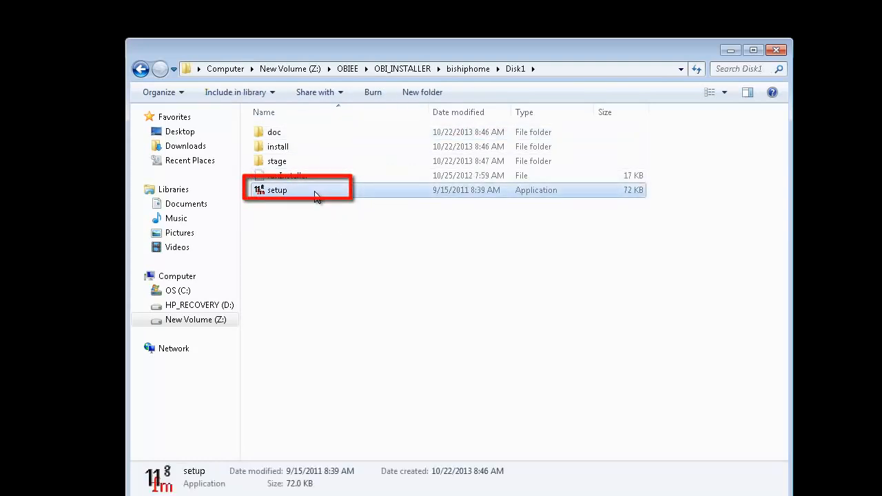
{"action": "right_click", "coordinate": [311, 188]}
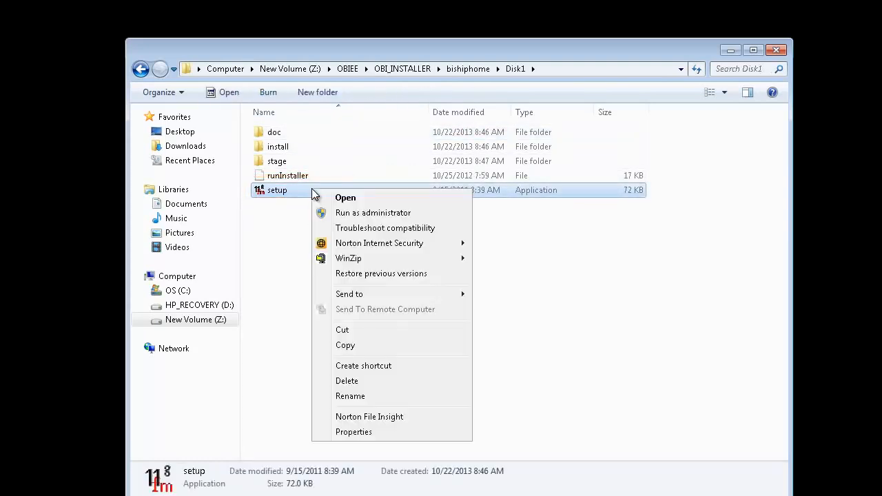
{"action": "left_click", "coordinate": [408, 214]}
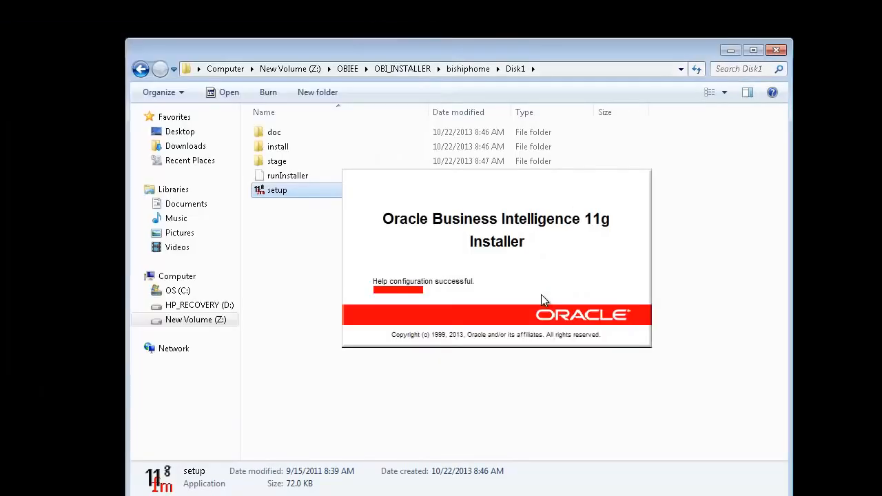
{"action": "left_click", "coordinate": [776, 49]}
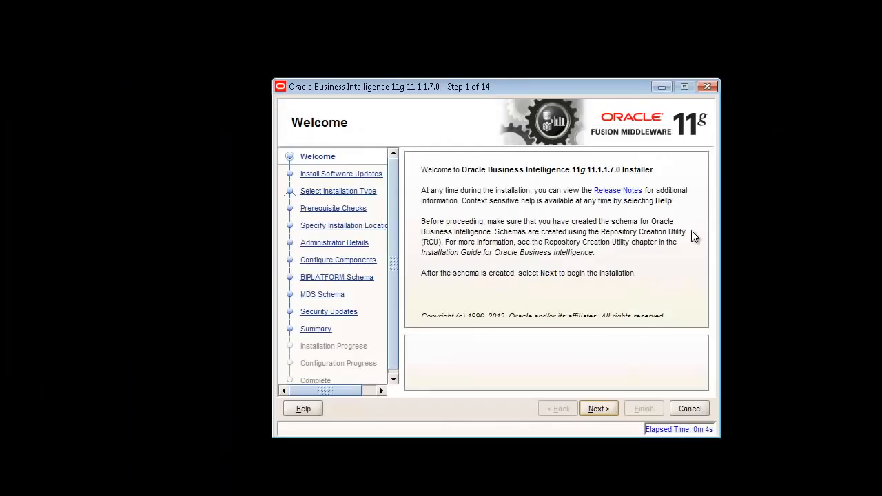
Skip software updates and choose the Enterprise Install type
{"action": "left_click", "coordinate": [599, 409]}
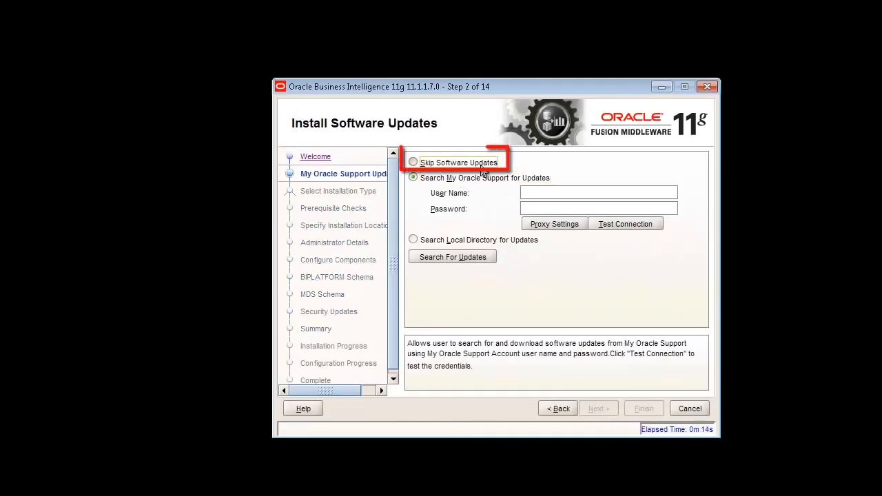
{"action": "left_click", "coordinate": [482, 167]}
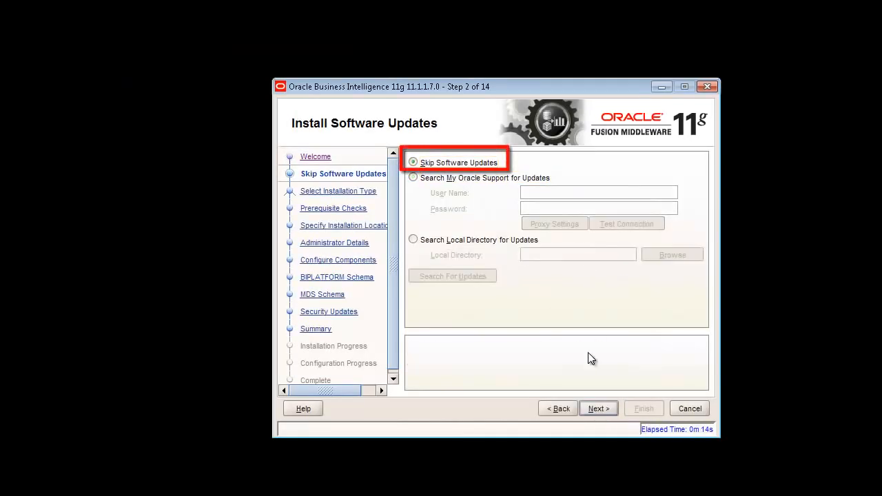
{"action": "left_click", "coordinate": [599, 409]}
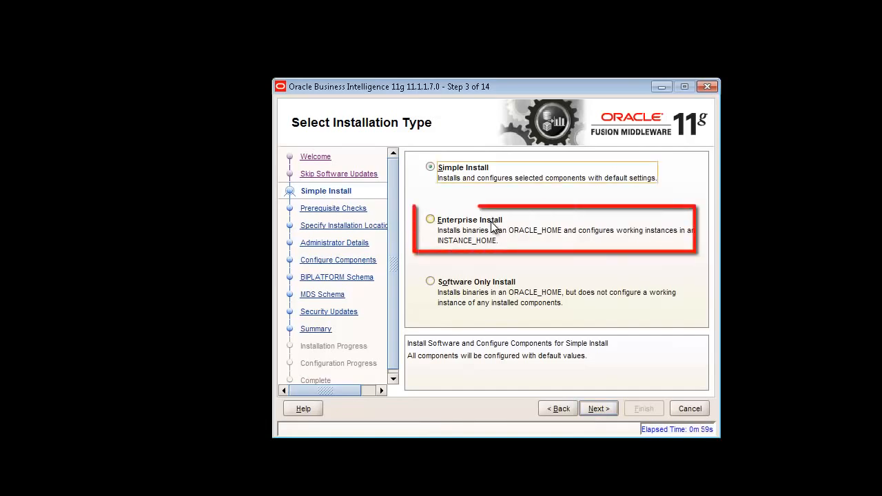
{"action": "left_click", "coordinate": [491, 221]}
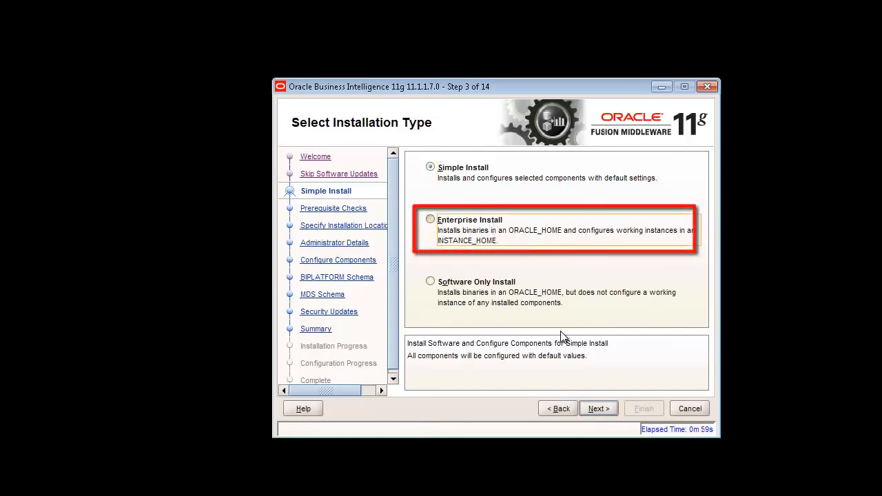
Pass the prerequisite checks and accept the Create New BI System settings
{"action": "left_click", "coordinate": [600, 408]}
{"action": "left_click", "coordinate": [599, 409]}
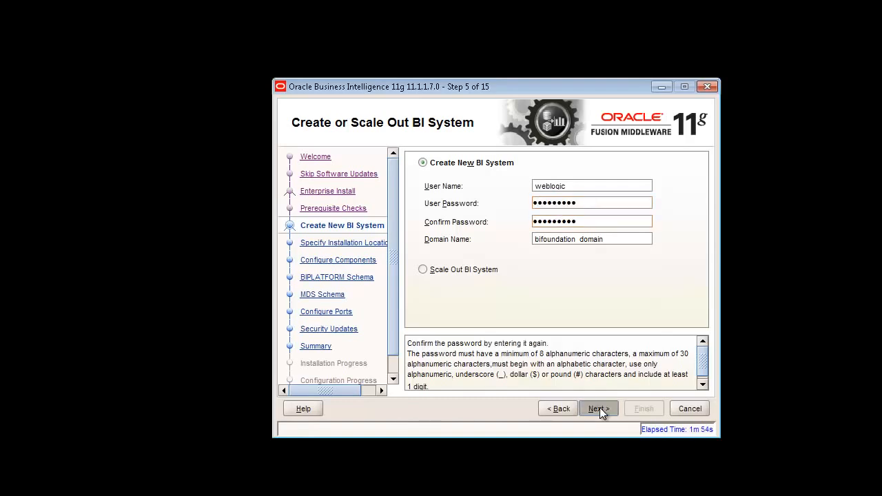
{"action": "left_click", "coordinate": [599, 408]}
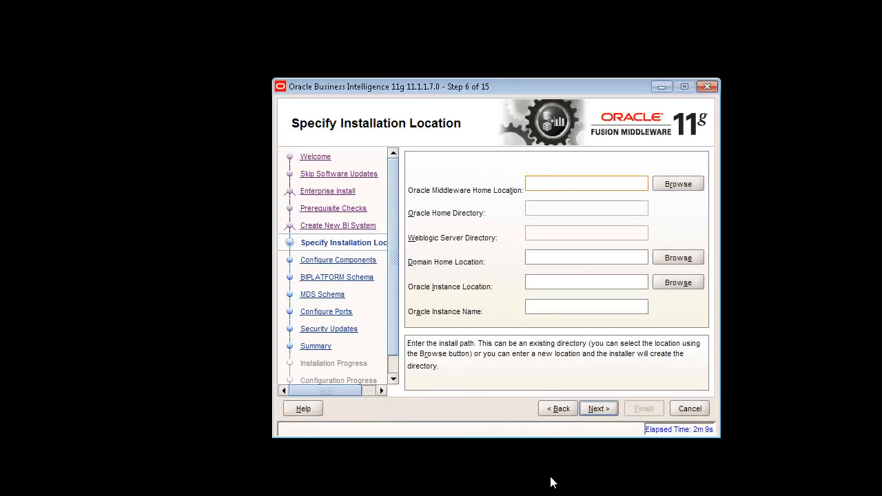
Create a new folder named OBI_MW on the New Volume (Z:) drive
{"action": "left_click", "coordinate": [679, 184]}
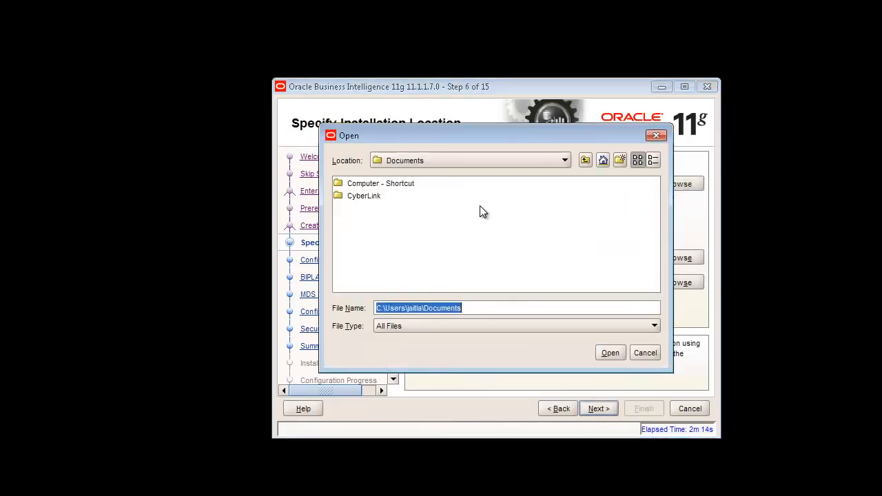
{"action": "left_click", "coordinate": [533, 161]}
{"action": "left_click", "coordinate": [496, 264]}
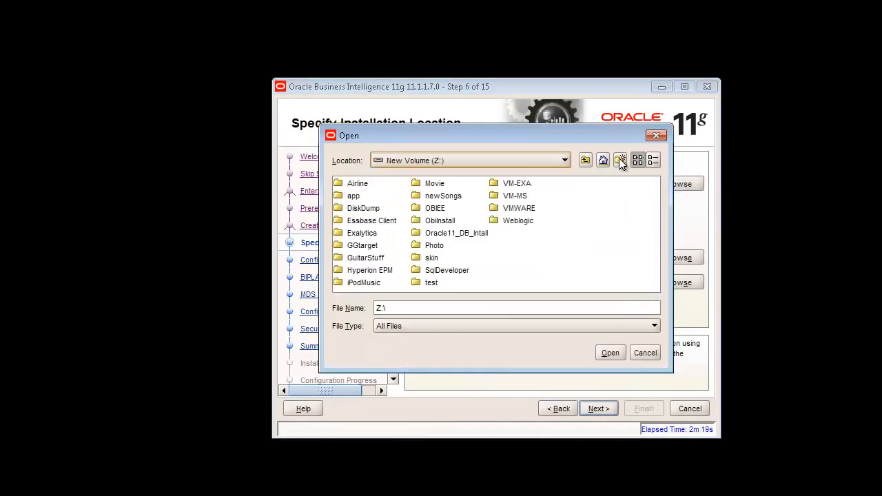
{"action": "left_click", "coordinate": [619, 158]}
{"action": "type", "text": "OBI_MW"}
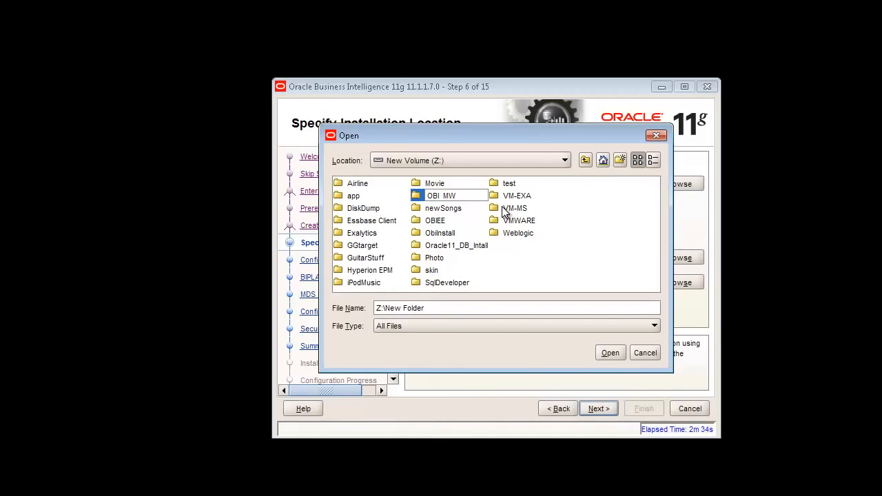
{"action": "key", "text": "Return"}
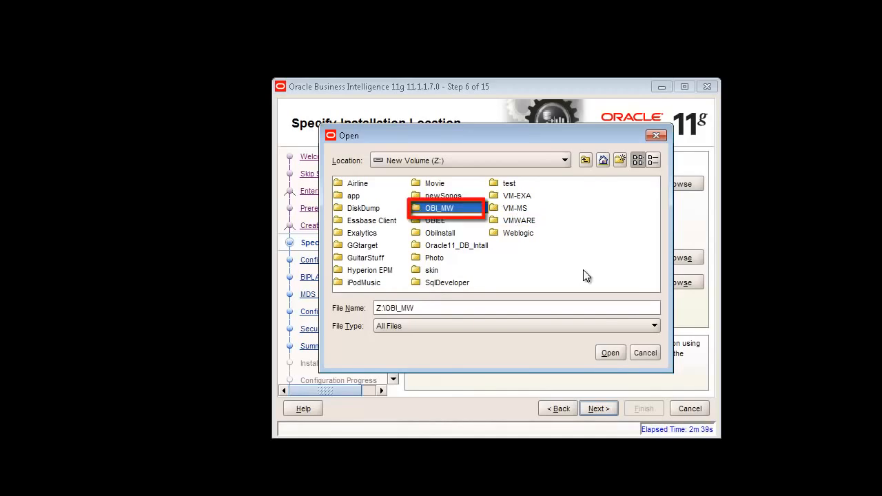
Use Z:\OBI_MW as the middleware home and accept the FAT file system warning
{"action": "left_click", "coordinate": [611, 354]}
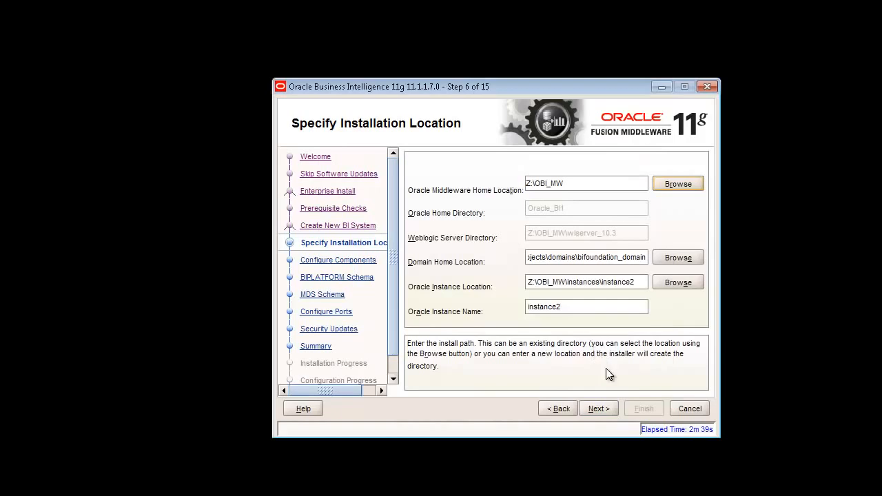
{"action": "left_click", "coordinate": [598, 409]}
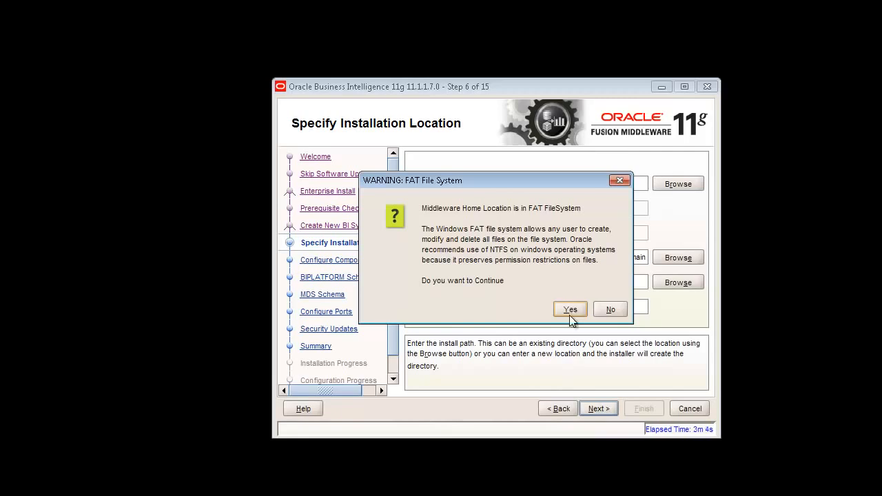
{"action": "left_click", "coordinate": [569, 310]}
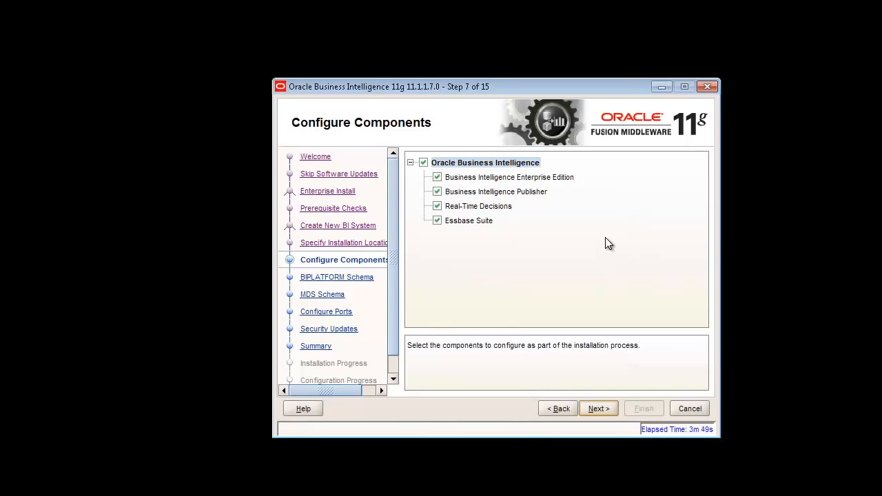
Try to continue past Configure Components and expand the INST-08109 error to read its remedy
{"action": "left_click", "coordinate": [597, 408]}
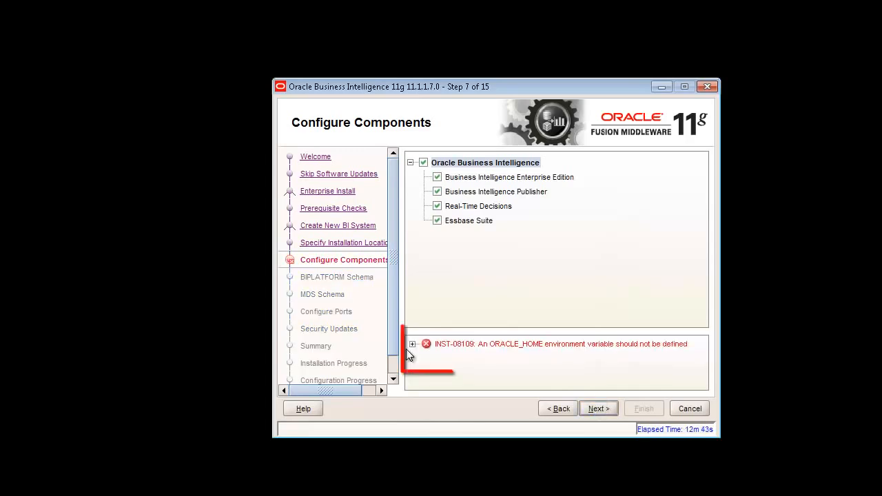
{"action": "left_click", "coordinate": [412, 344]}
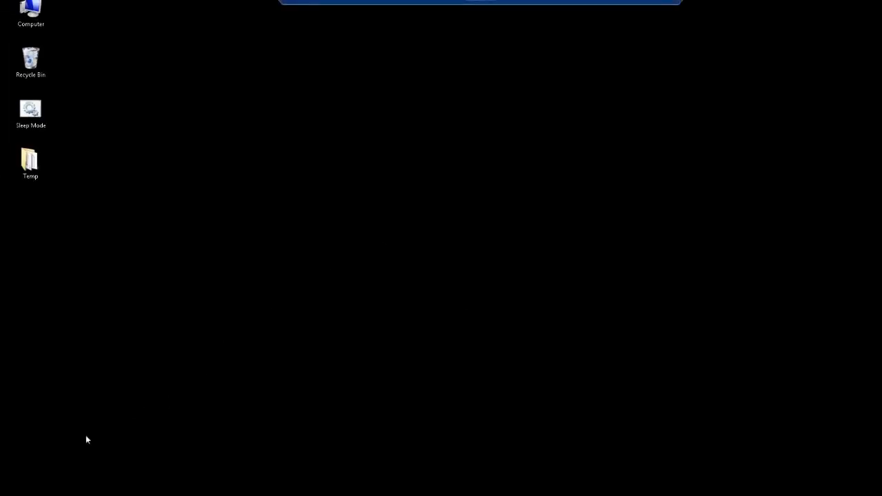
Open Command Prompt and display the current ORACLE_HOME value with 'set oracle_home'
{"action": "key", "text": "super"}
{"action": "type", "text": "cmd"}
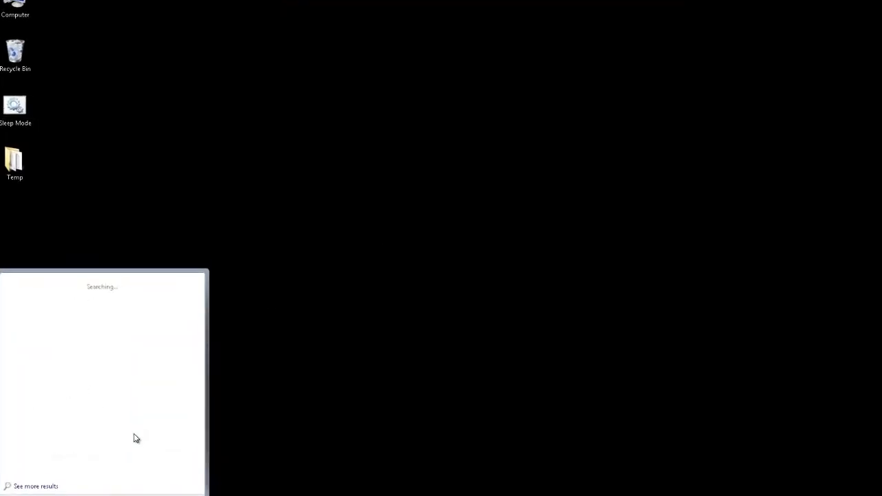
{"action": "key", "text": "Return"}
{"action": "type", "text": "set "}
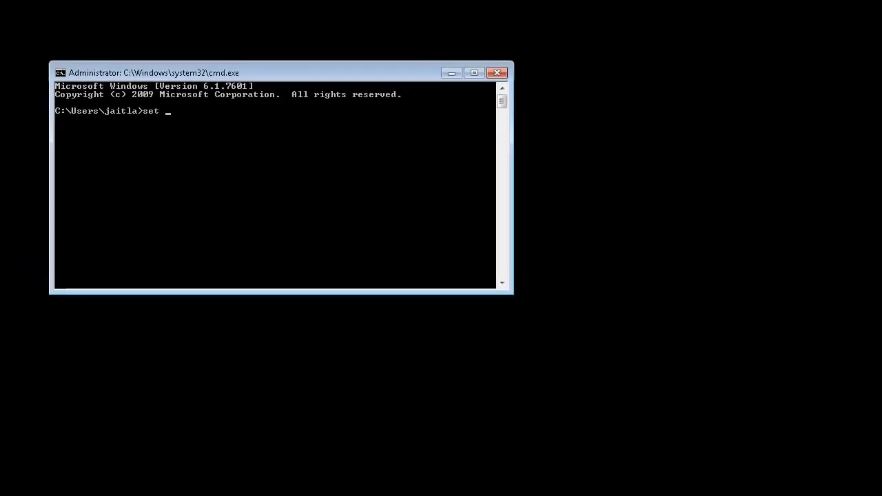
{"action": "type", "text": "oracle_home"}
{"action": "key", "text": "Return"}
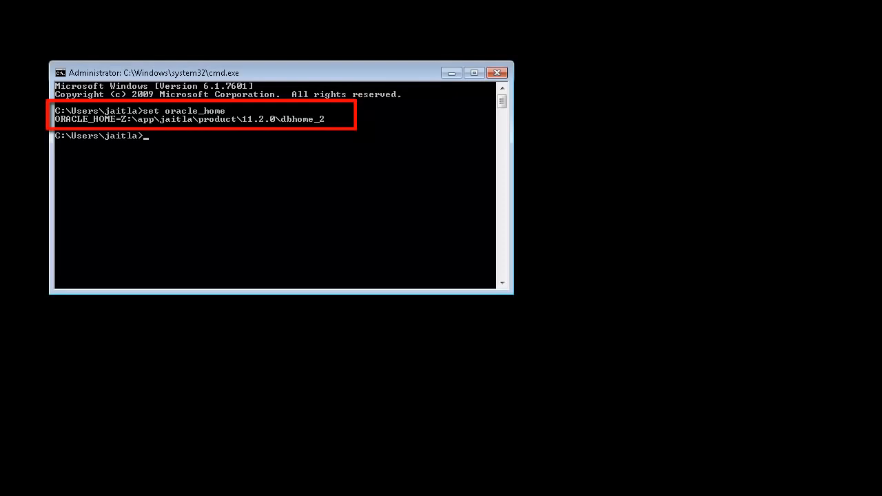
Clear ORACLE_HOME with 'set oracle_home=' and confirm it is no longer defined
{"action": "key", "text": "Up"}
{"action": "type", "text": "="}
{"action": "key", "text": "Return"}
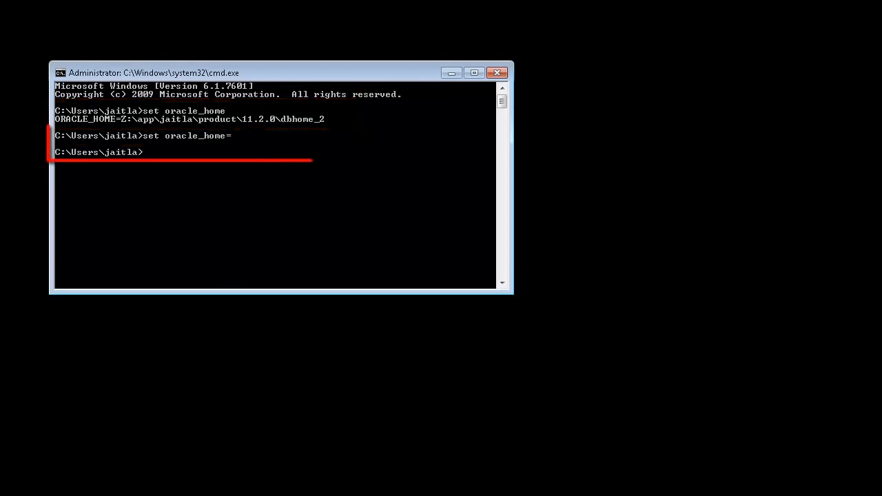
{"action": "key", "text": "Up"}
{"action": "key", "text": "BackSpace"}
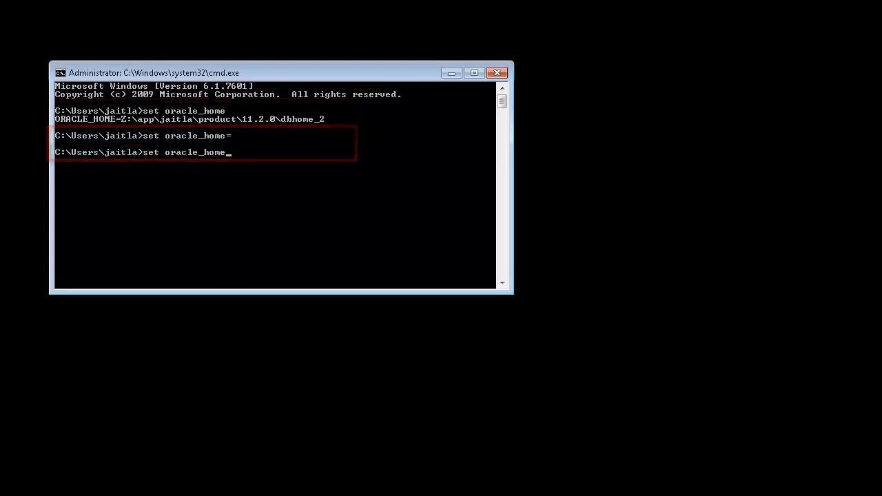
{"action": "key", "text": "Return"}
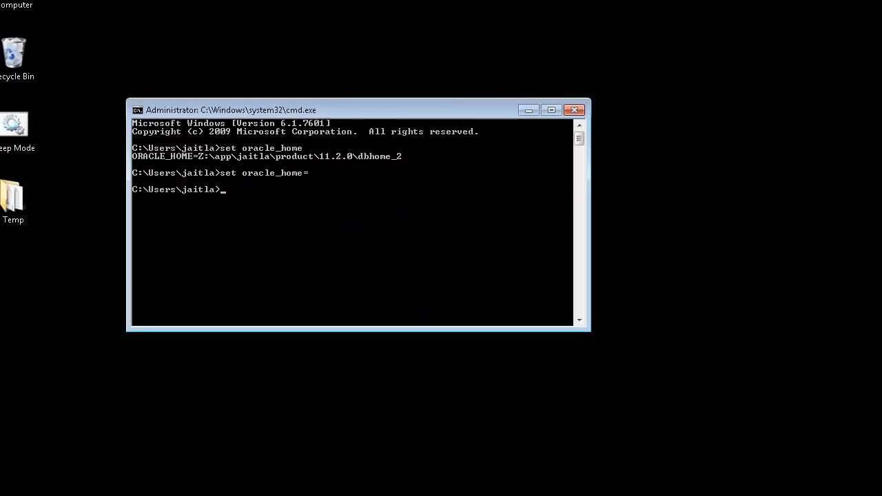
{"action": "key", "text": "Up"}
{"action": "key", "text": "BackSpace"}
{"action": "key", "text": "Return"}
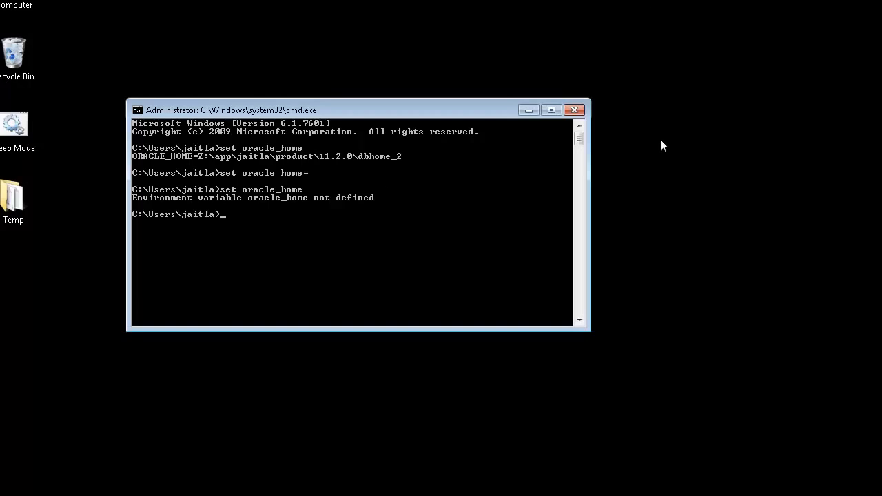
Clear the console and switch to drive Z
{"action": "type", "text": "z:\\obiee"}
{"action": "key", "text": "Return"}
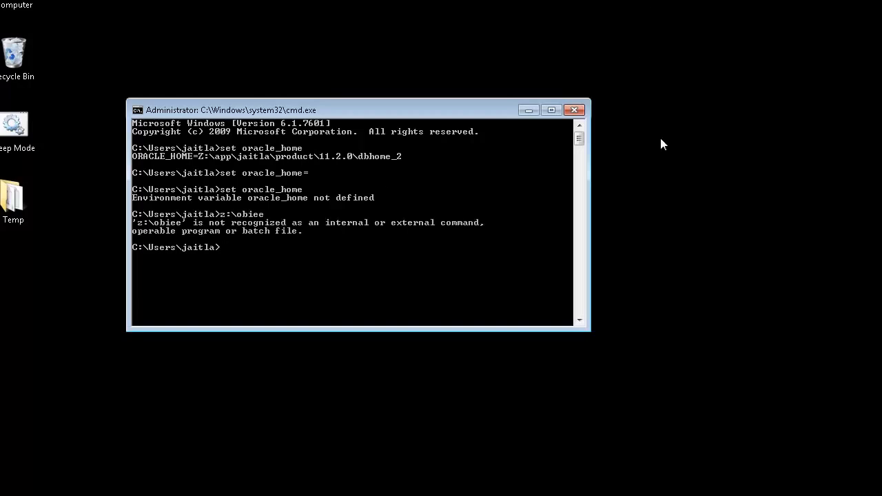
{"action": "type", "text": "cls"}
{"action": "key", "text": "Return"}
{"action": "type", "text": "z"}
{"action": "type", "text": ":"}
{"action": "key", "text": "Return"}
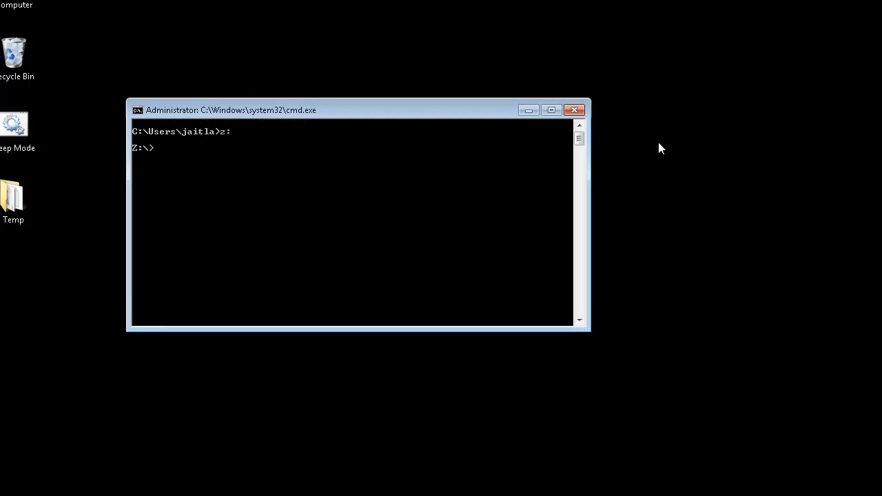
Navigate into the obiee\OBI_INSTALLER folder, listing each folder's contents
{"action": "type", "text": "cd bo"}
{"action": "key", "text": "BackSpace"}
{"action": "type", "text": "obiee"}
{"action": "key", "text": "Return"}
{"action": "type", "text": "dir"}
{"action": "key", "text": "Return"}
{"action": "type", "text": "cd OBI"}
{"action": "key", "text": "Tab"}
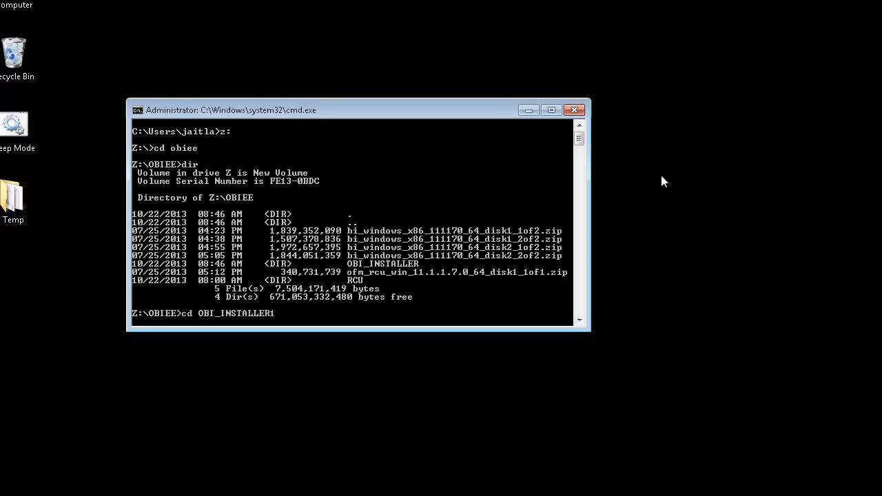
{"action": "key", "text": "BackSpace"}
{"action": "key", "text": "Return"}
{"action": "type", "text": "dir"}
{"action": "key", "text": "Return"}
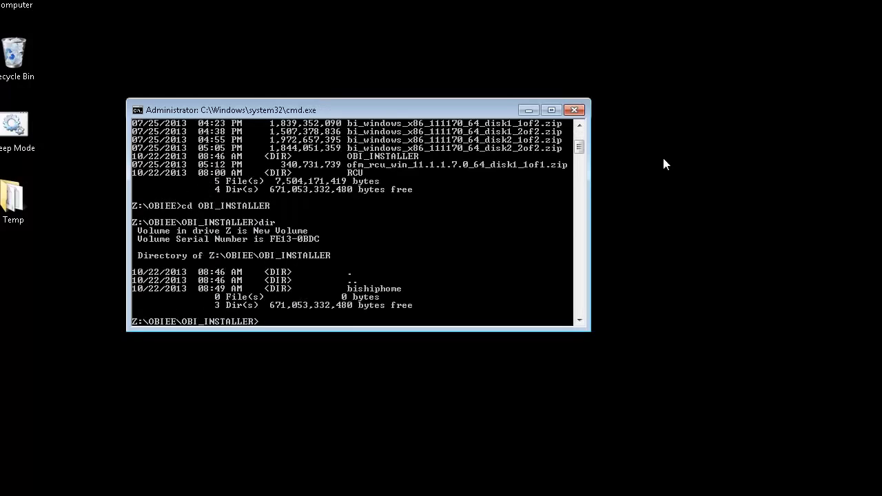
Enter bishiphome\Disk1 and run setup.exe to launch the installer
{"action": "type", "text": "cd bishiphome"}
{"action": "key", "text": "Return"}
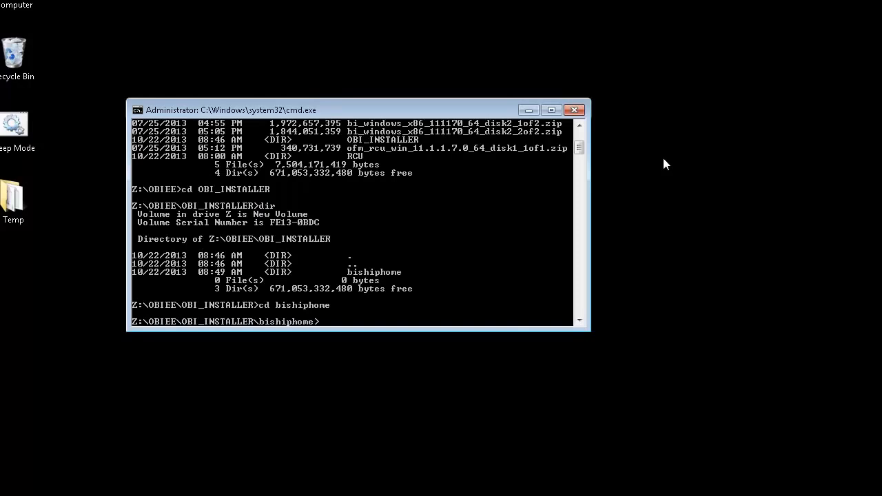
{"action": "type", "text": "dir"}
{"action": "key", "text": "Return"}
{"action": "type", "text": "cd Disk1"}
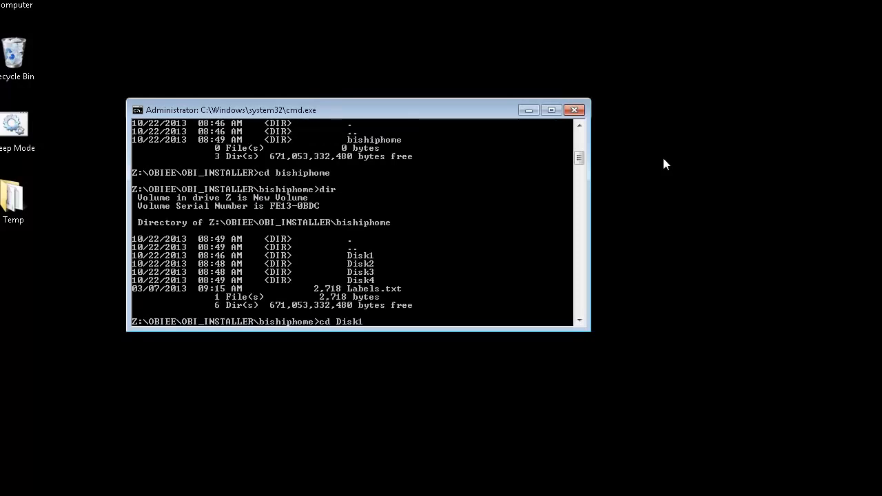
{"action": "key", "text": "Return"}
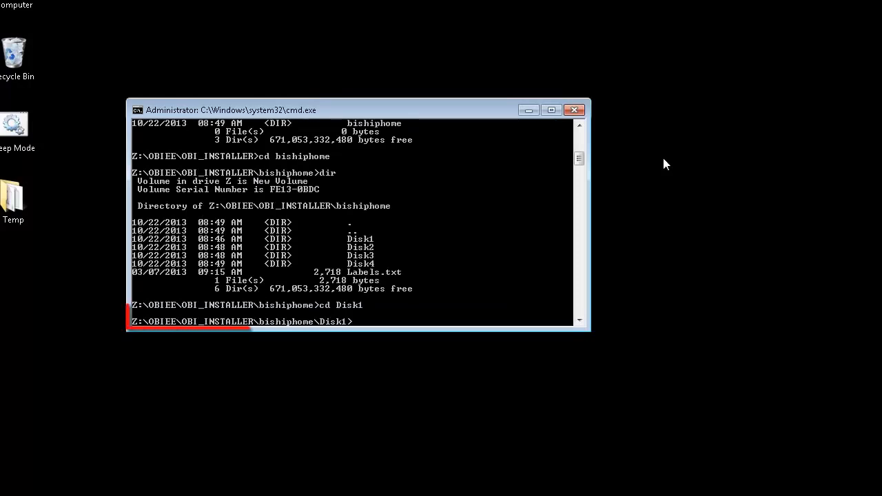
{"action": "type", "text": "dir"}
{"action": "key", "text": "Return"}
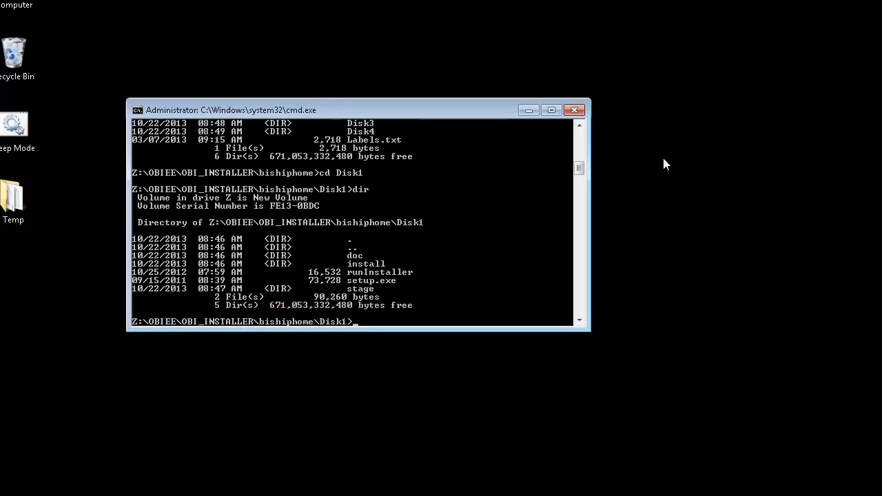
{"action": "type", "text": "setup.ex"}
{"action": "type", "text": "e"}
{"action": "key", "text": "Return"}
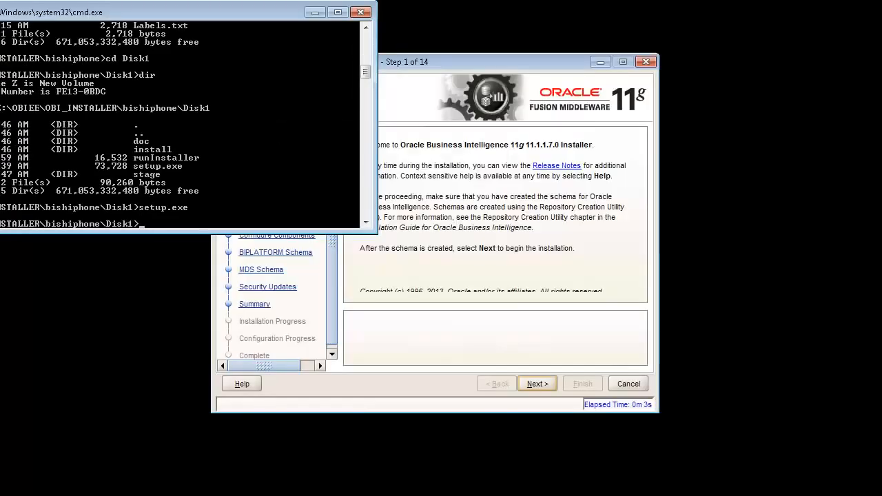
In the relaunched installer, skip software updates, choose Enterprise Install, and pass the prerequisite checks
{"action": "left_click", "coordinate": [487, 64]}
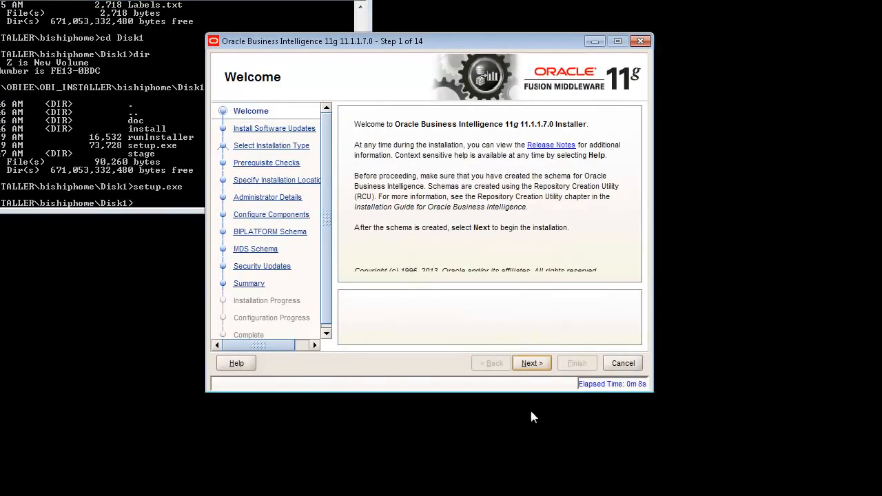
{"action": "left_click", "coordinate": [532, 363]}
{"action": "left_click", "coordinate": [419, 118]}
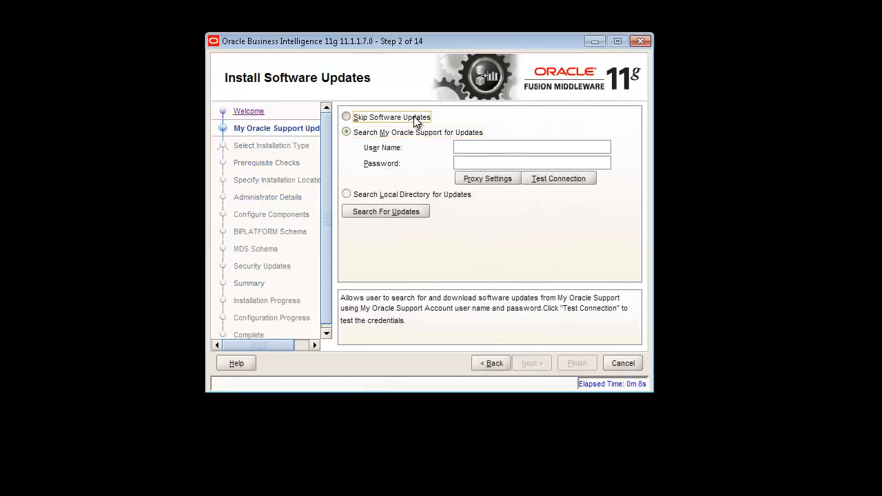
{"action": "left_click", "coordinate": [531, 364]}
{"action": "left_click", "coordinate": [398, 180]}
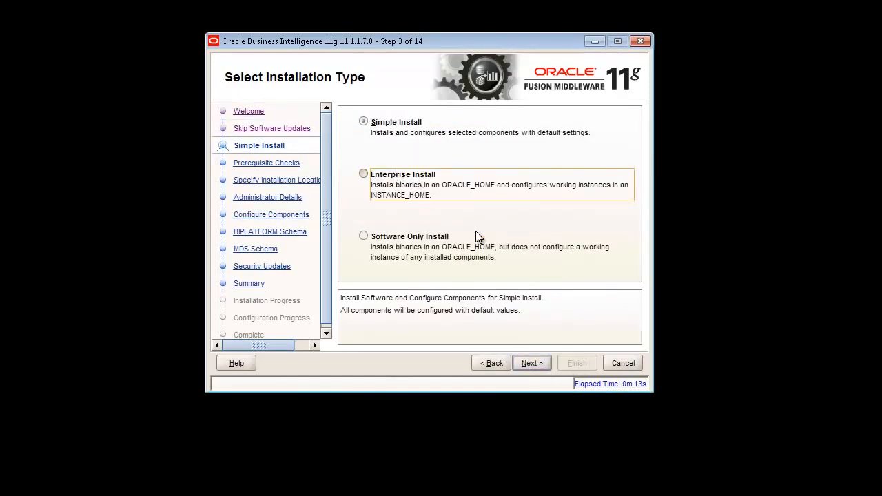
{"action": "left_click", "coordinate": [531, 363]}
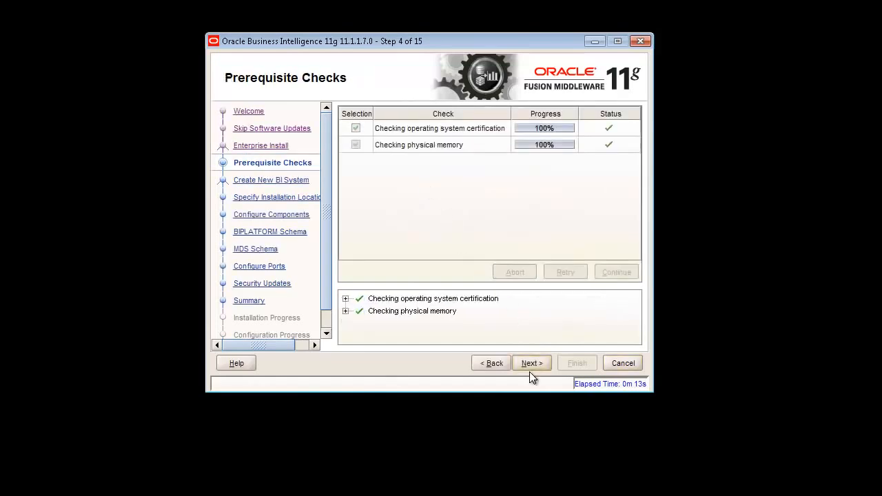
{"action": "left_click", "coordinate": [532, 363]}
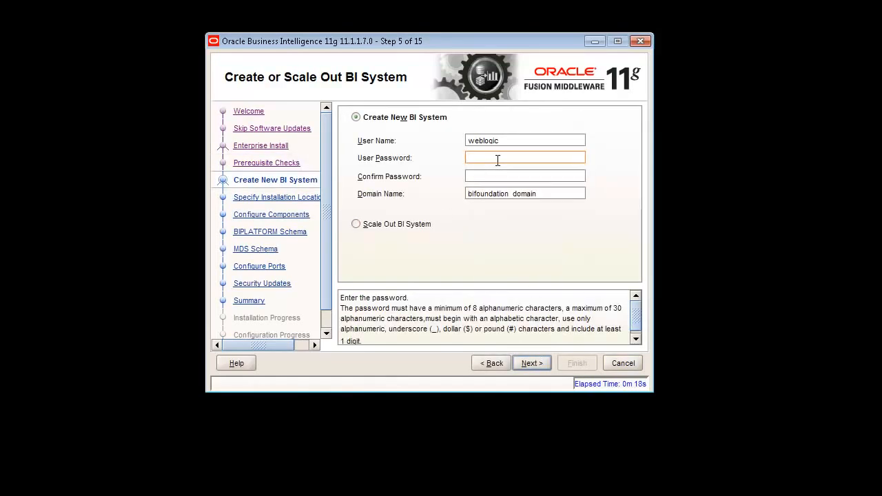
Enter and confirm the administrator password for the new BI system
{"action": "type", "text": "•••••••••"}
{"action": "key", "text": "Tab"}
{"action": "type", "text": "•••••••••"}
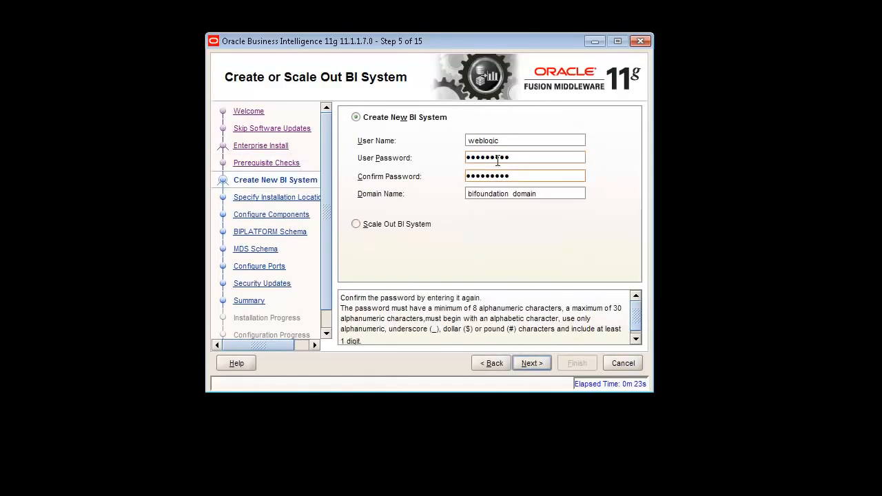
{"action": "left_click", "coordinate": [532, 361]}
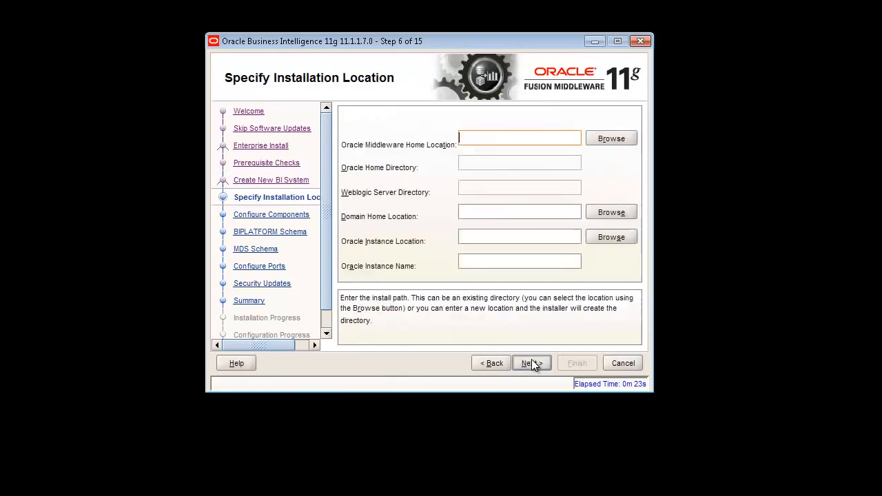
Pick the existing OBI_MW folder on New Volume (Z:) as Middleware home and accept the FAT warning
{"action": "left_click", "coordinate": [616, 139]}
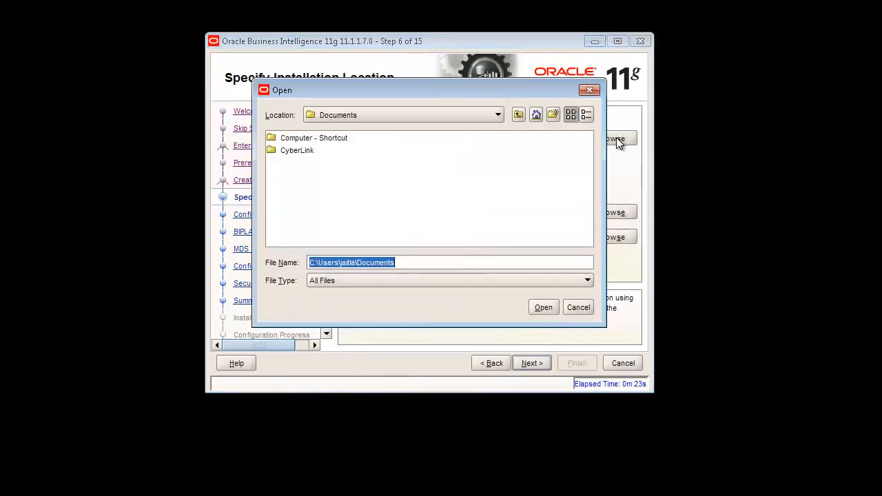
{"action": "left_click", "coordinate": [497, 116]}
{"action": "left_click", "coordinate": [392, 218]}
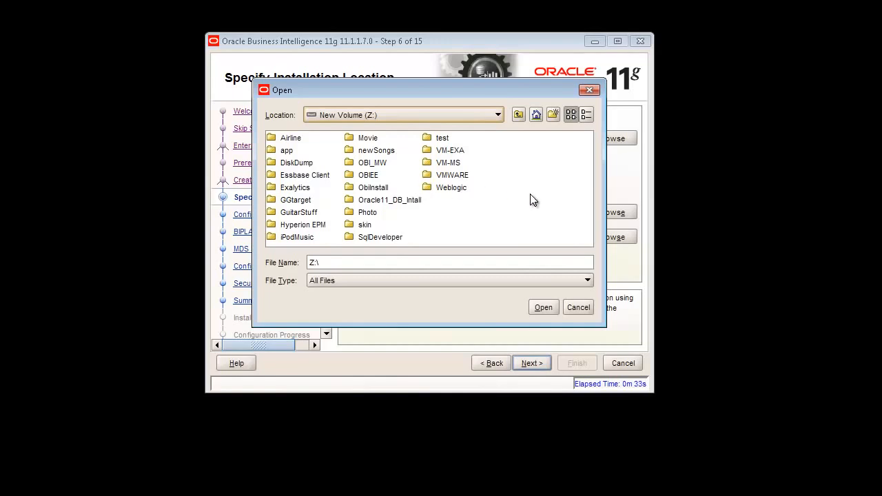
{"action": "left_click", "coordinate": [372, 163]}
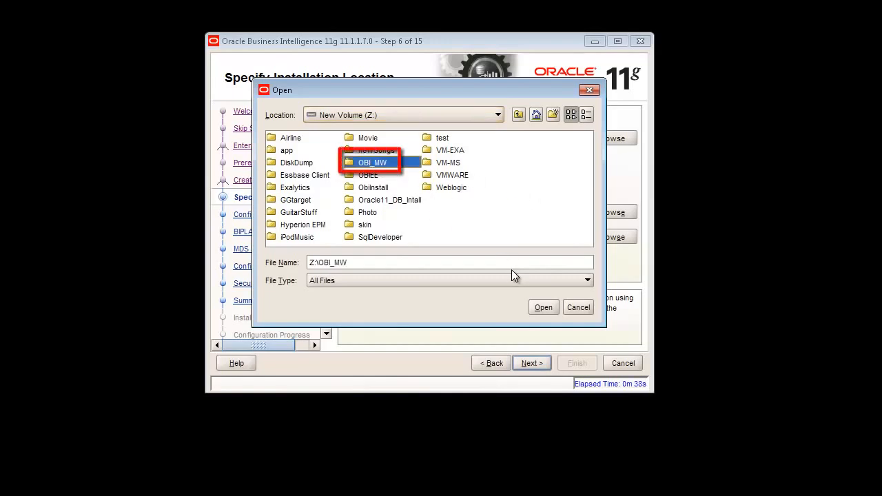
{"action": "left_click", "coordinate": [541, 305]}
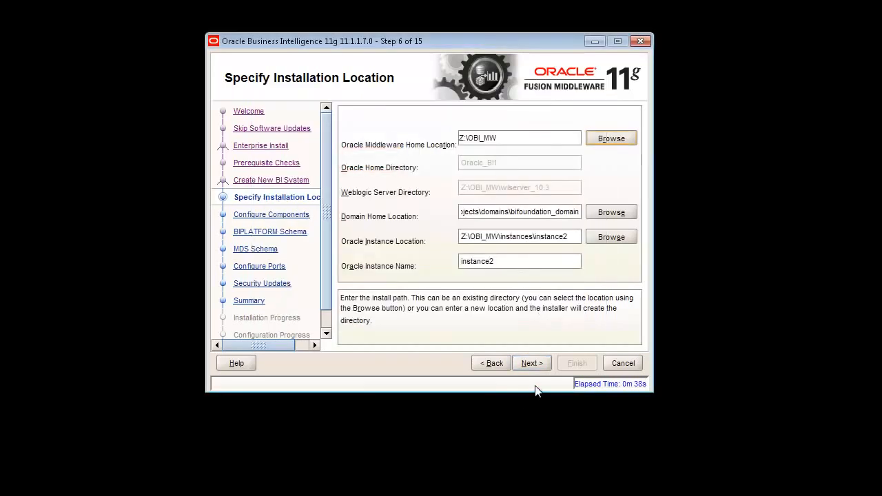
{"action": "left_click", "coordinate": [527, 364]}
{"action": "left_click", "coordinate": [502, 265]}
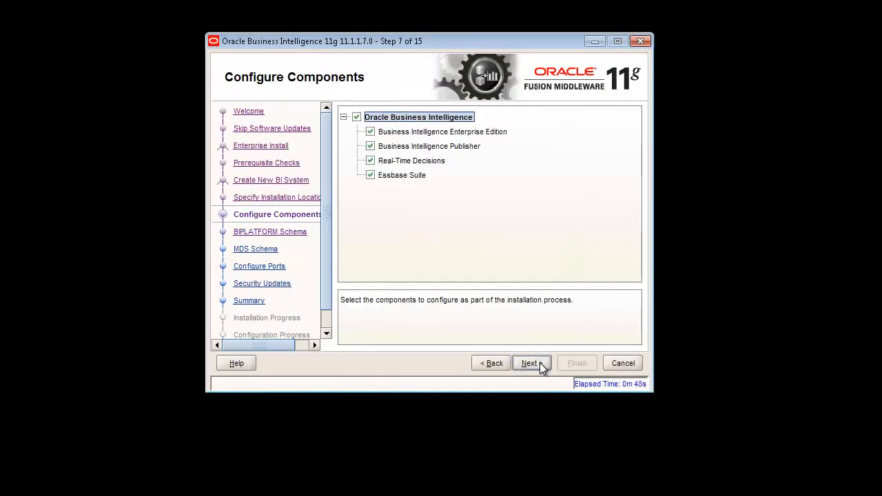
Keep all four components and enter connect string localhost:1521:orcl, user DEV_BIPLATFORM, and the schema password
{"action": "left_click", "coordinate": [540, 362]}
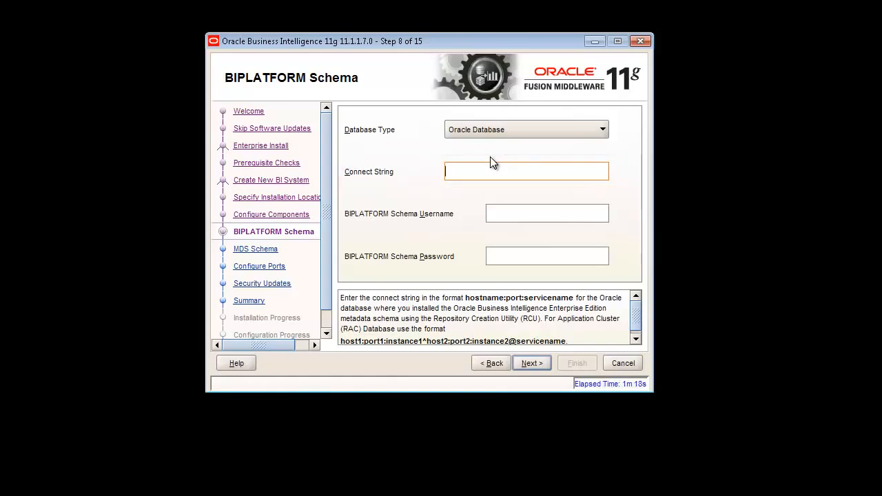
{"action": "type", "text": "localhost:1521:orcl"}
{"action": "key", "text": "Tab"}
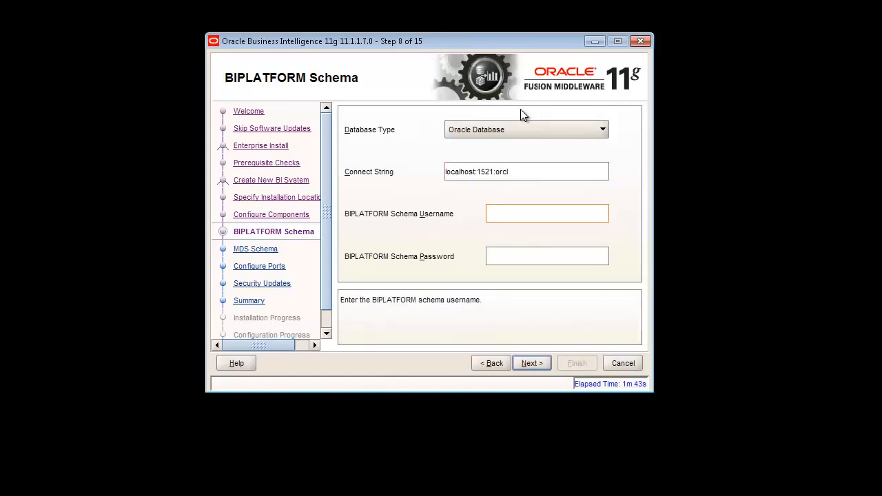
{"action": "type", "text": "DEB_BIPLATFORM"}
{"action": "key", "text": "Tab"}
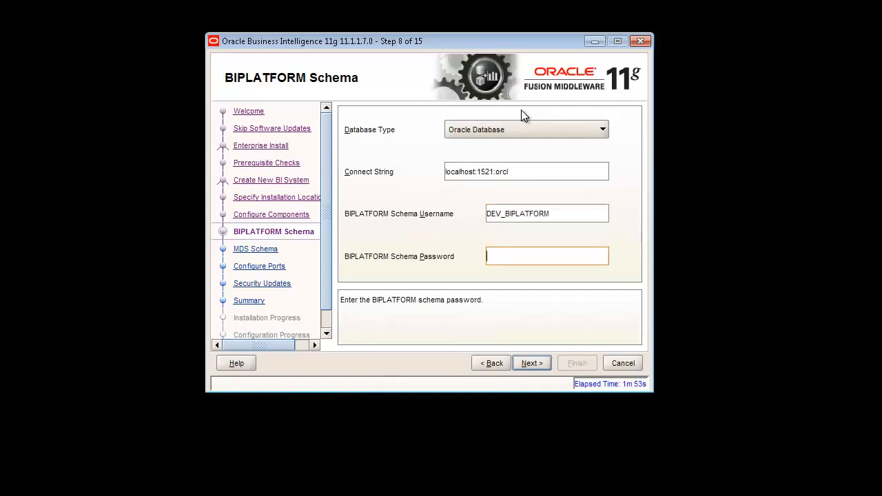
{"action": "type", "text": "•••••••••"}
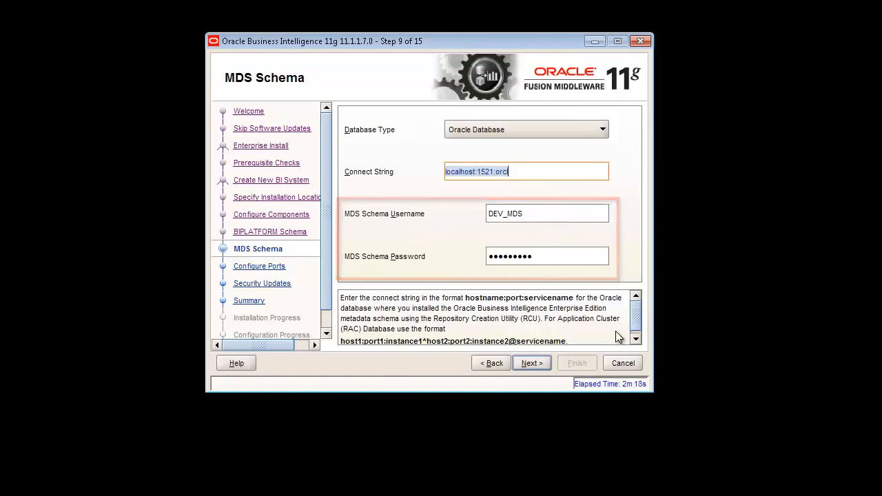
Accept the MDS schema and default ports, opt out of security updates, and confirm skipping the email
{"action": "left_click", "coordinate": [531, 363]}
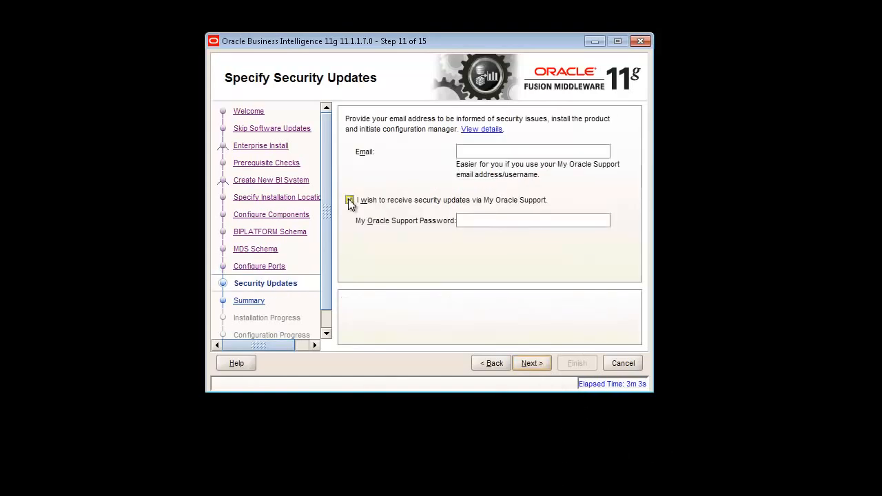
{"action": "left_click", "coordinate": [348, 199]}
{"action": "left_click", "coordinate": [530, 362]}
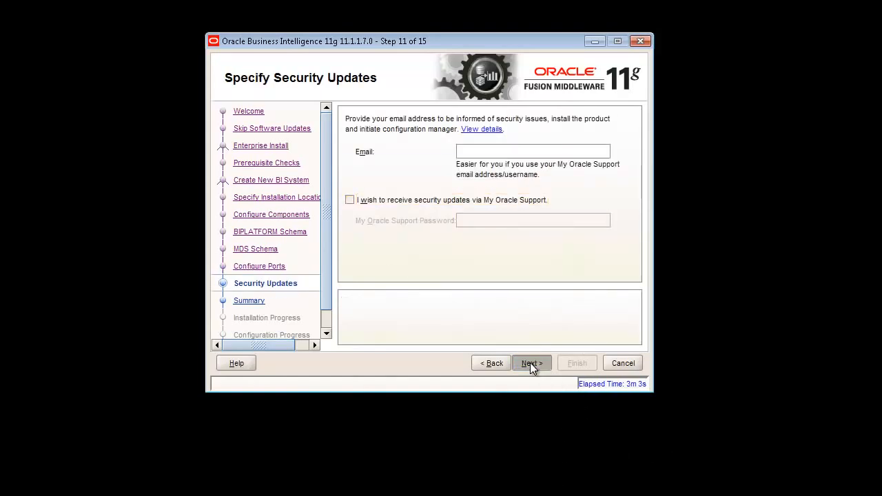
{"action": "left_click", "coordinate": [506, 253]}
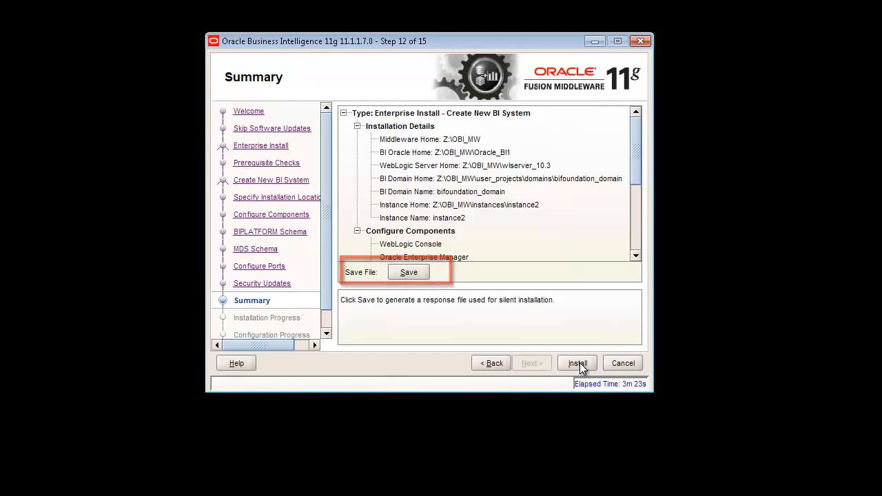
Start the installation and review the progress list until every configuration step succeeds
{"action": "left_click", "coordinate": [578, 363]}
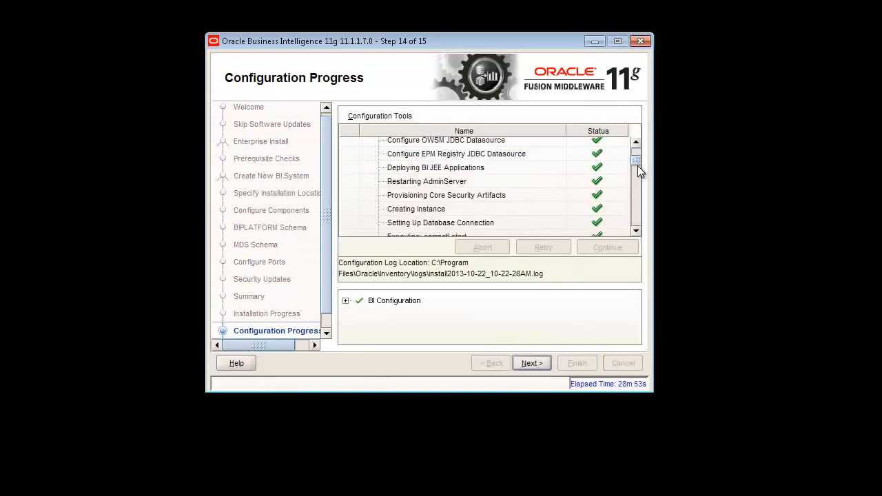
{"action": "scroll", "coordinate": [635, 154], "scroll_direction": "up", "scroll_amount": 2}
{"action": "scroll", "coordinate": [636, 162], "scroll_direction": "down", "scroll_amount": 4}
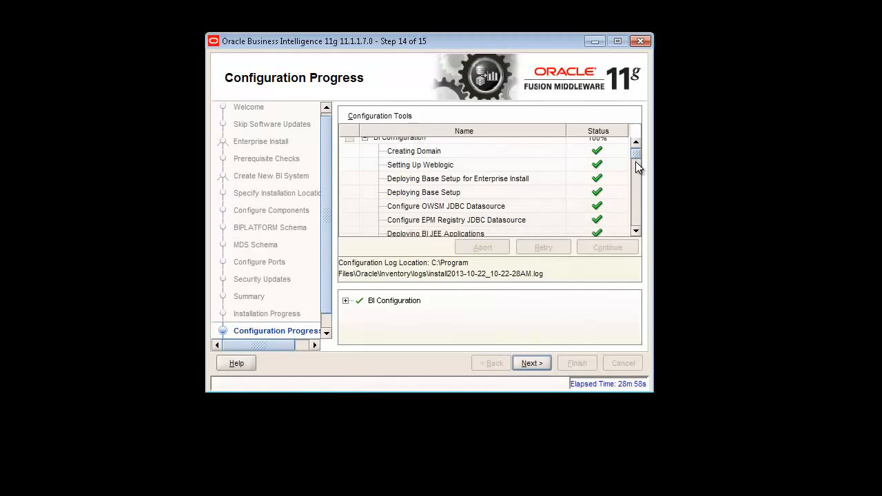
{"action": "scroll", "coordinate": [635, 180], "scroll_direction": "down", "scroll_amount": 6}
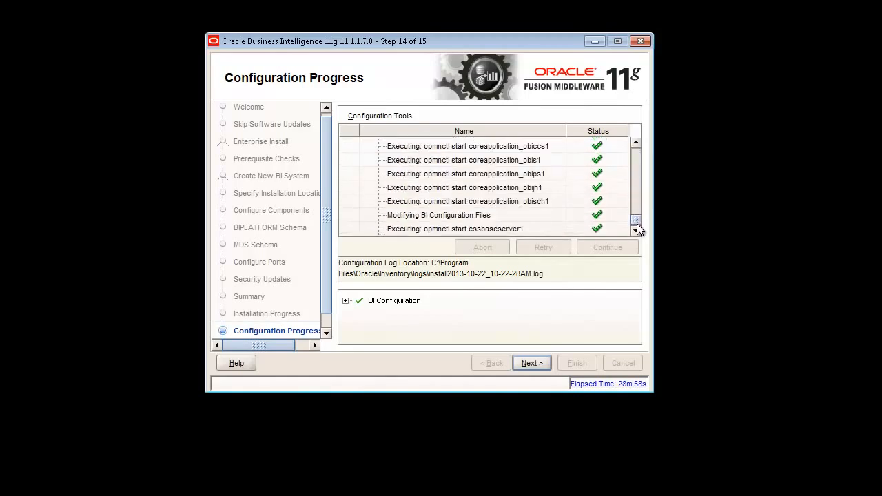
{"action": "scroll", "coordinate": [637, 224], "scroll_direction": "up", "scroll_amount": 3}
{"action": "scroll", "coordinate": [639, 166], "scroll_direction": "up", "scroll_amount": 5}
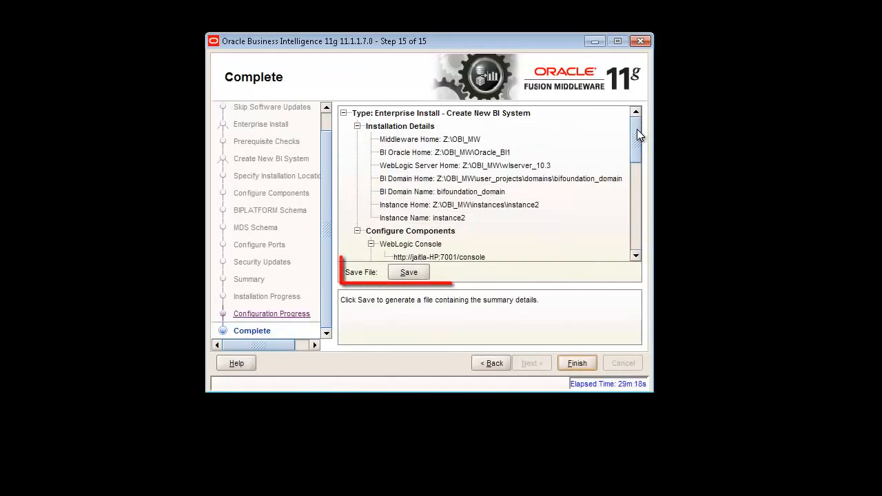
Save the installation summary as obi_config on the Desktop and acknowledge the confirmation
{"action": "left_click_drag", "start_coordinate": [637, 136], "coordinate": [640, 230]}
{"action": "left_click", "coordinate": [407, 272]}
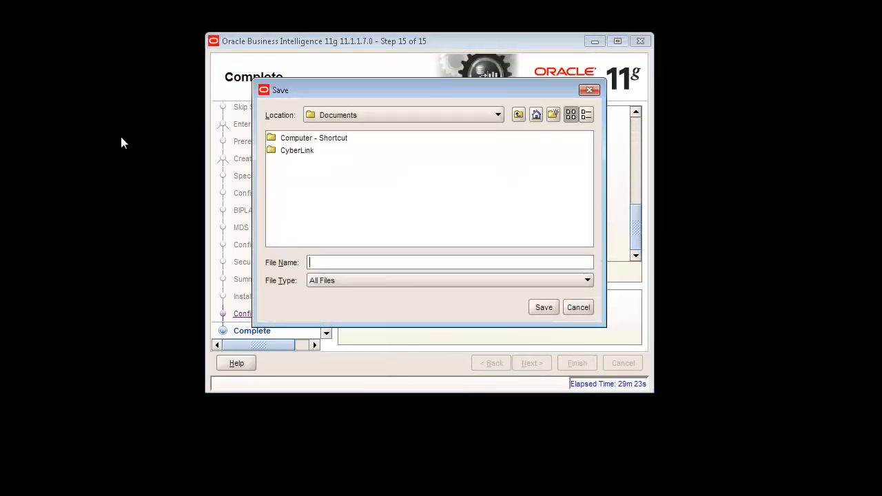
{"action": "left_click", "coordinate": [379, 119]}
{"action": "scroll", "coordinate": [390, 141], "scroll_direction": "up", "scroll_amount": 2}
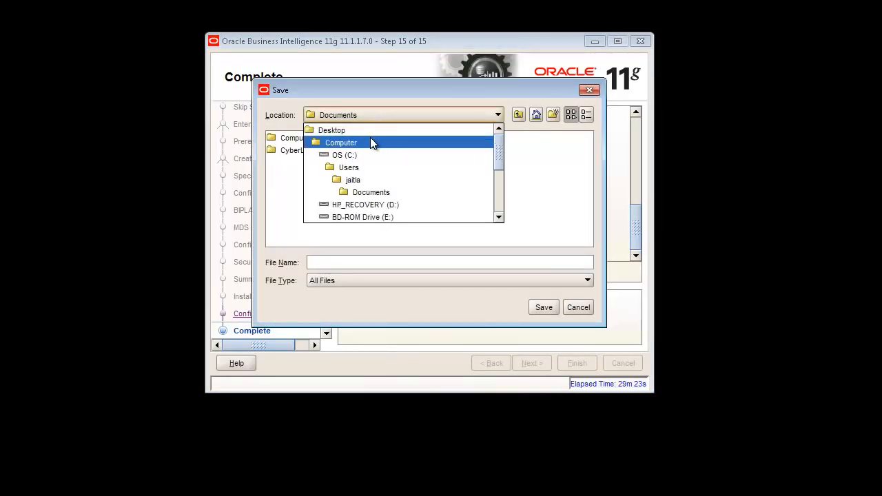
{"action": "left_click", "coordinate": [371, 130]}
{"action": "left_click", "coordinate": [357, 264]}
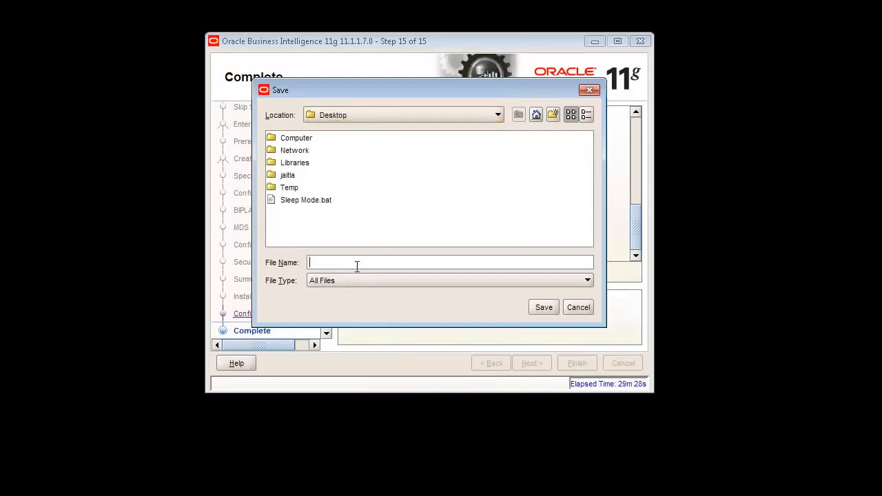
{"action": "type", "text": "obi_config"}
{"action": "key", "text": "Return"}
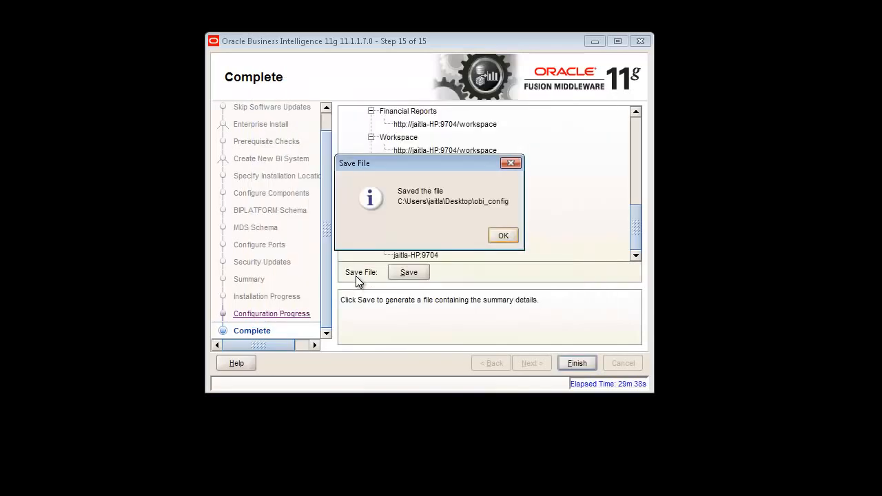
{"action": "left_click", "coordinate": [504, 236]}
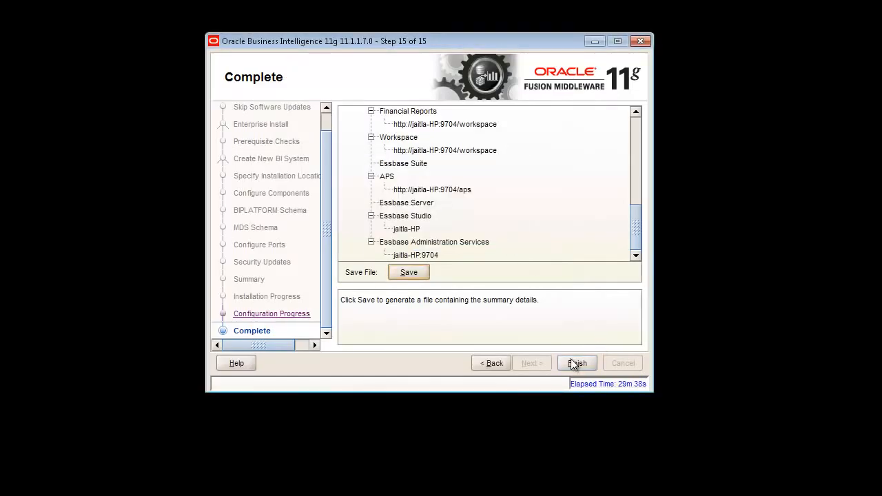
Finish the installer, sign in with the administrator user ID and password, and open Administration
{"action": "left_click", "coordinate": [571, 364]}
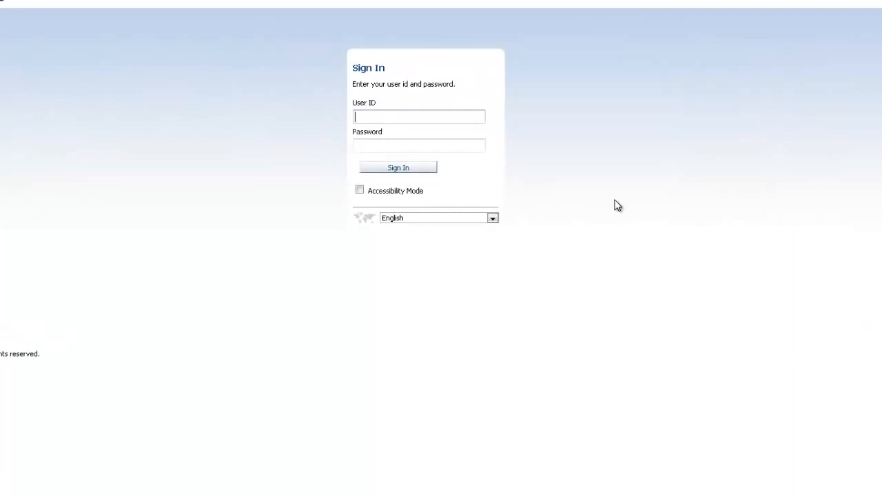
{"action": "type", "text": "weblogic"}
{"action": "key", "text": "Tab"}
{"action": "type", "text": "weblogic1"}
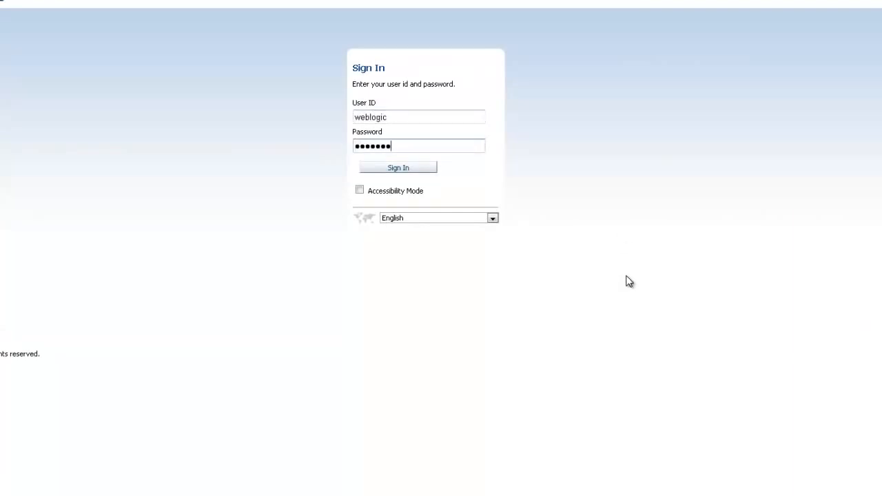
{"action": "key", "text": "Return"}
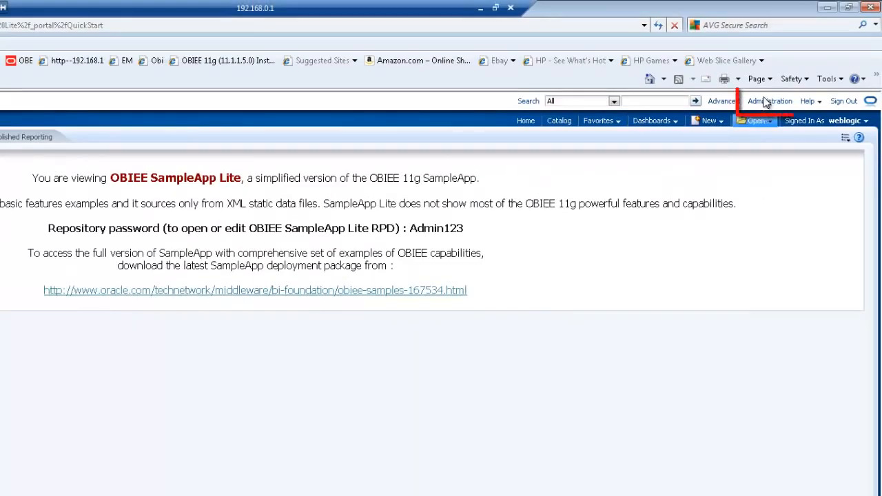
{"action": "left_click", "coordinate": [770, 102]}
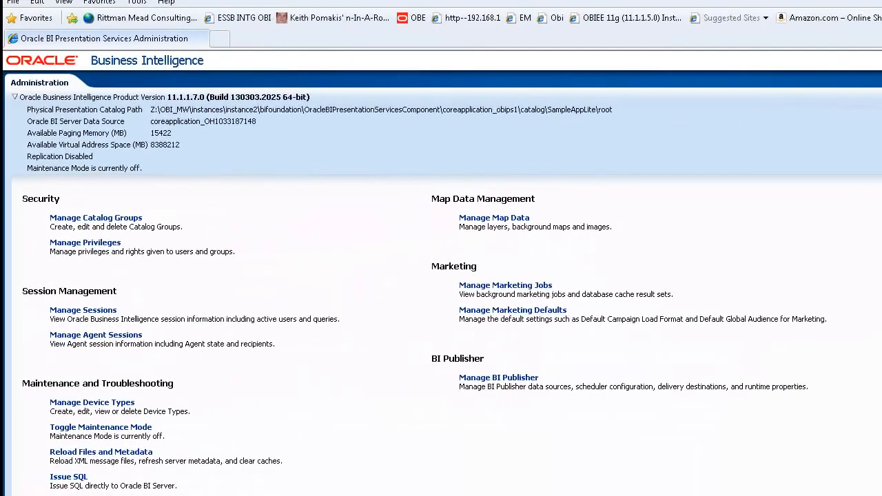